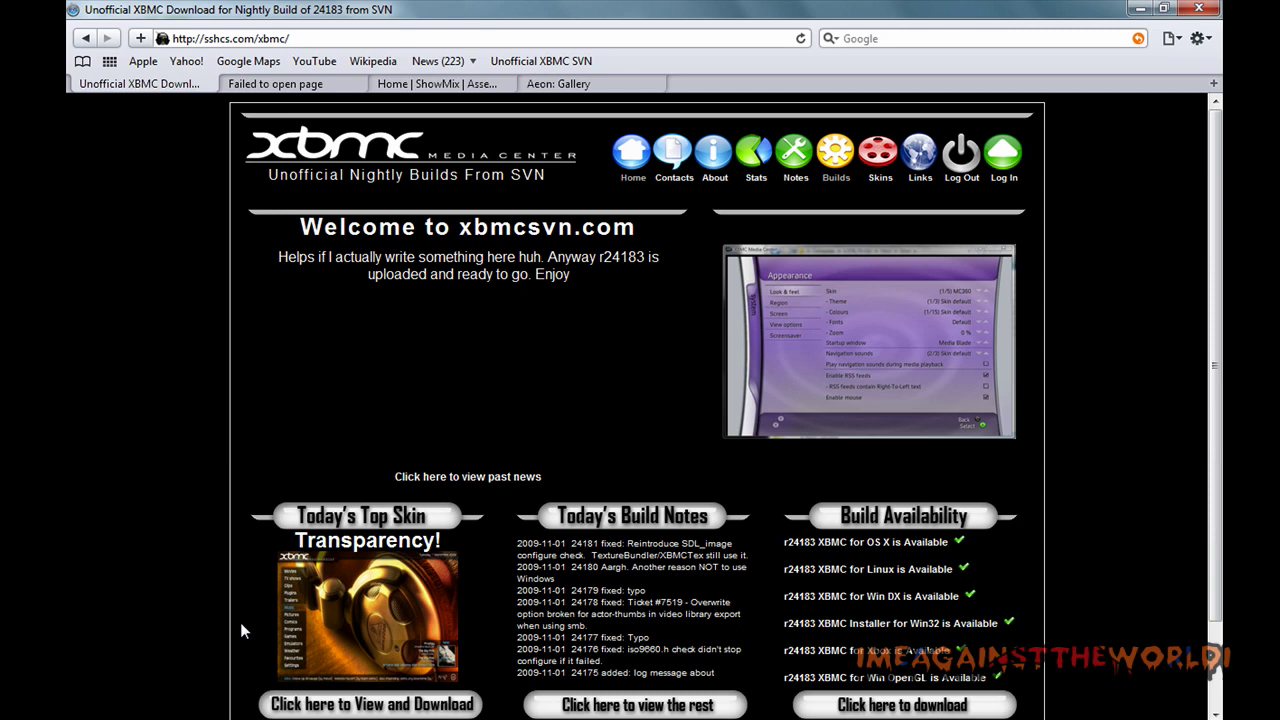
Request the Windows Installer package of XBMC r24183 from the nightly builds, cancel the download and close the build list.
{"action": "left_click", "coordinate": [831, 152]}
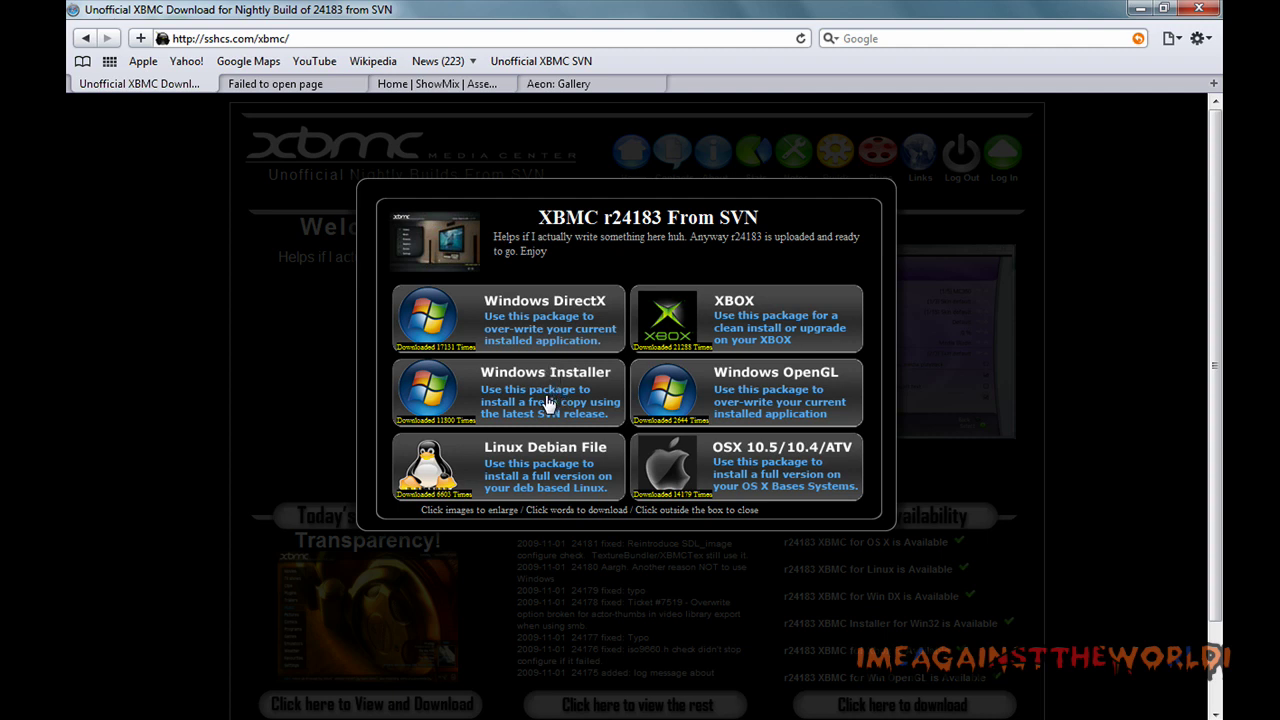
{"action": "left_click", "coordinate": [547, 404]}
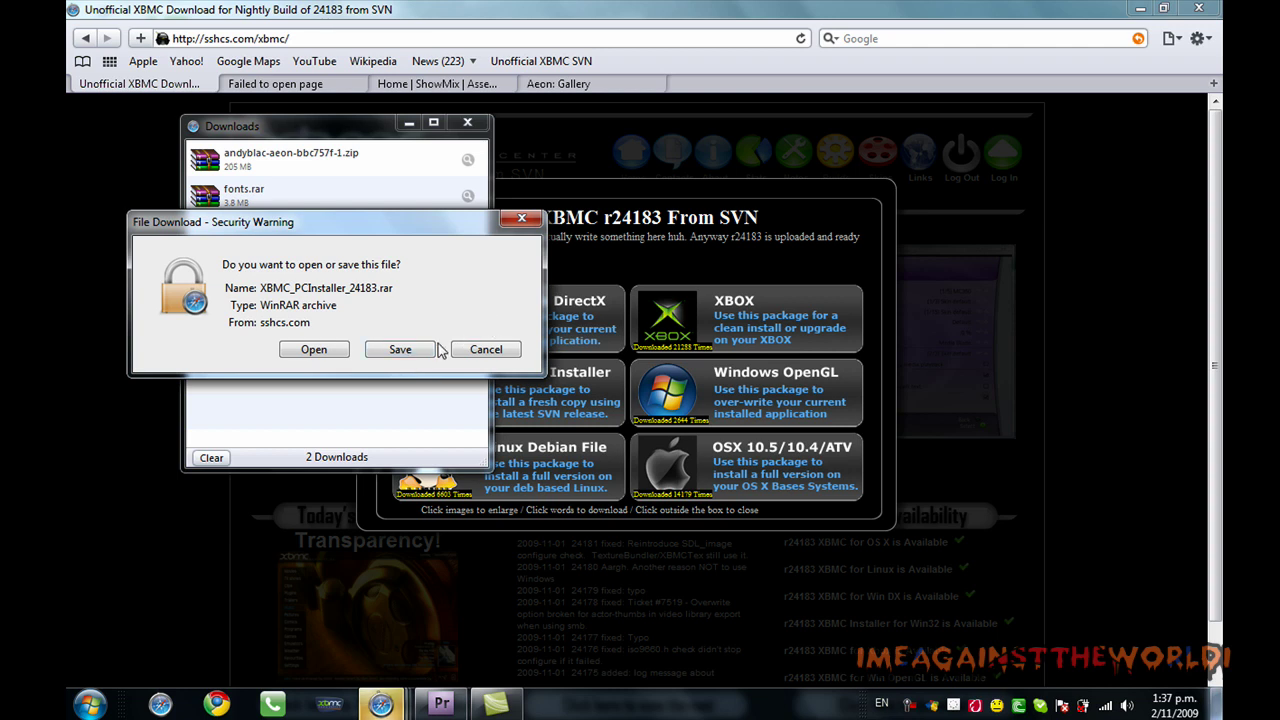
{"action": "left_click", "coordinate": [521, 218]}
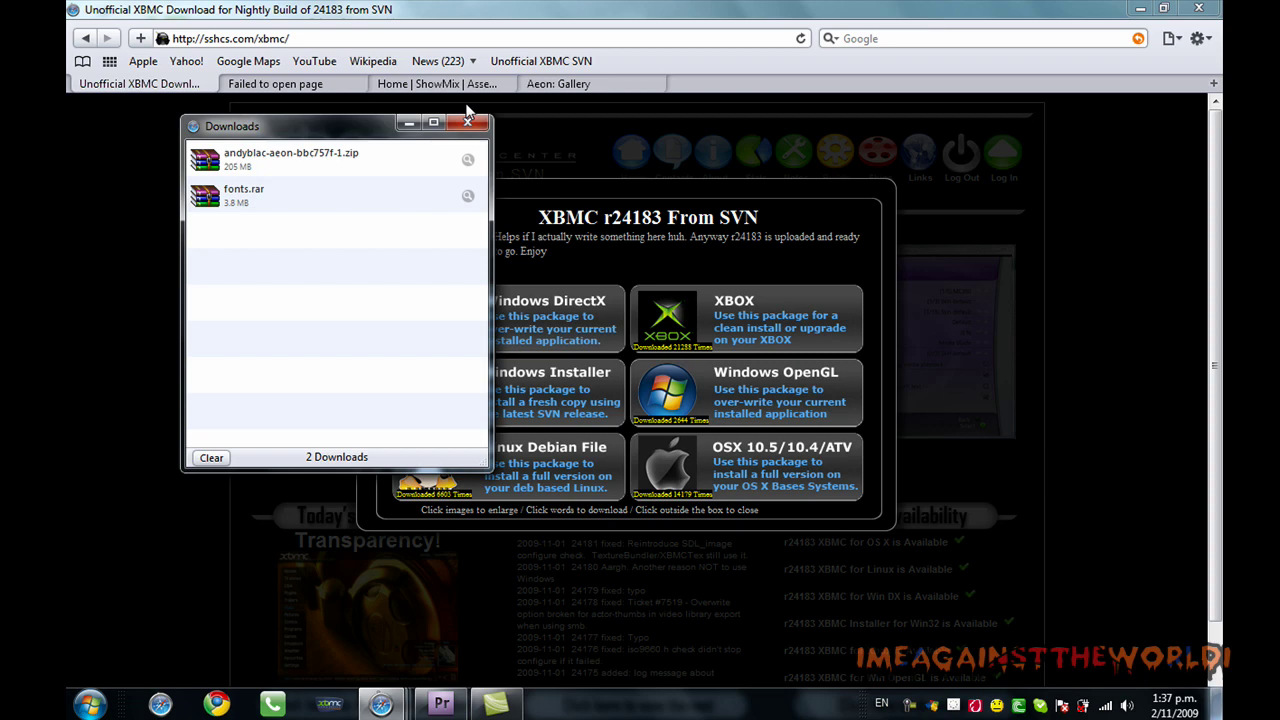
{"action": "left_click", "coordinate": [467, 124]}
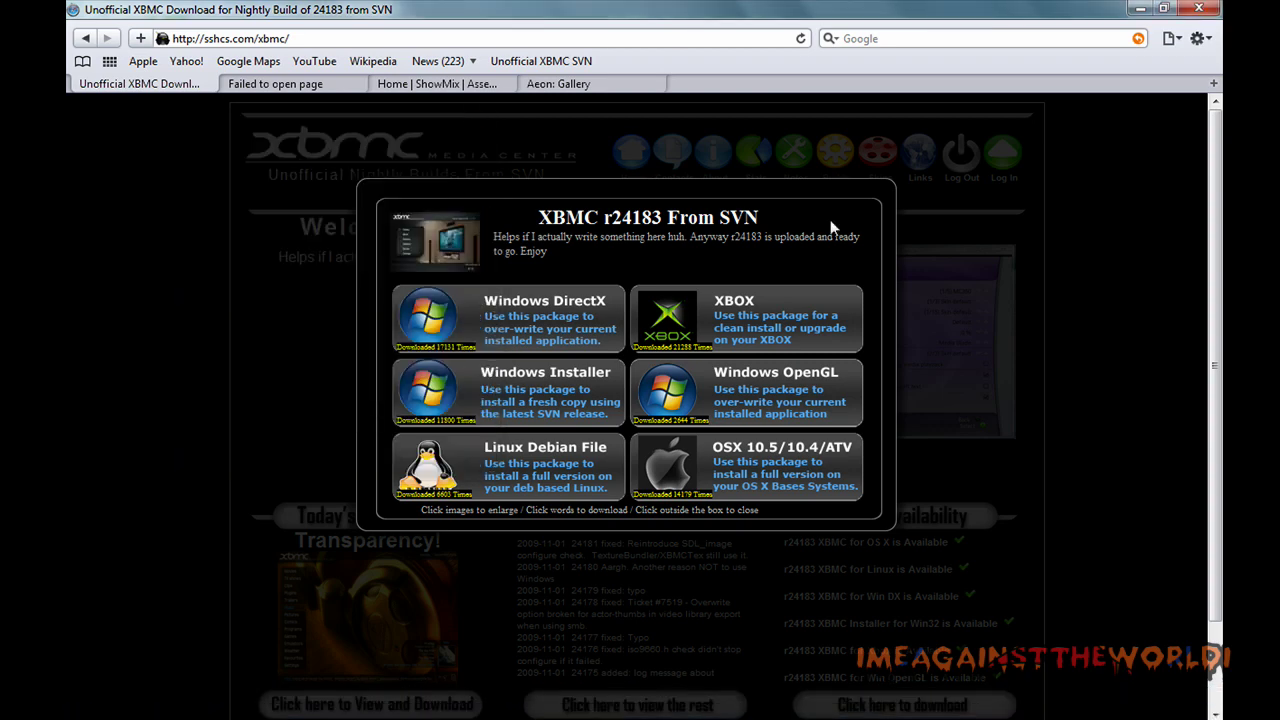
{"action": "left_click", "coordinate": [1177, 272]}
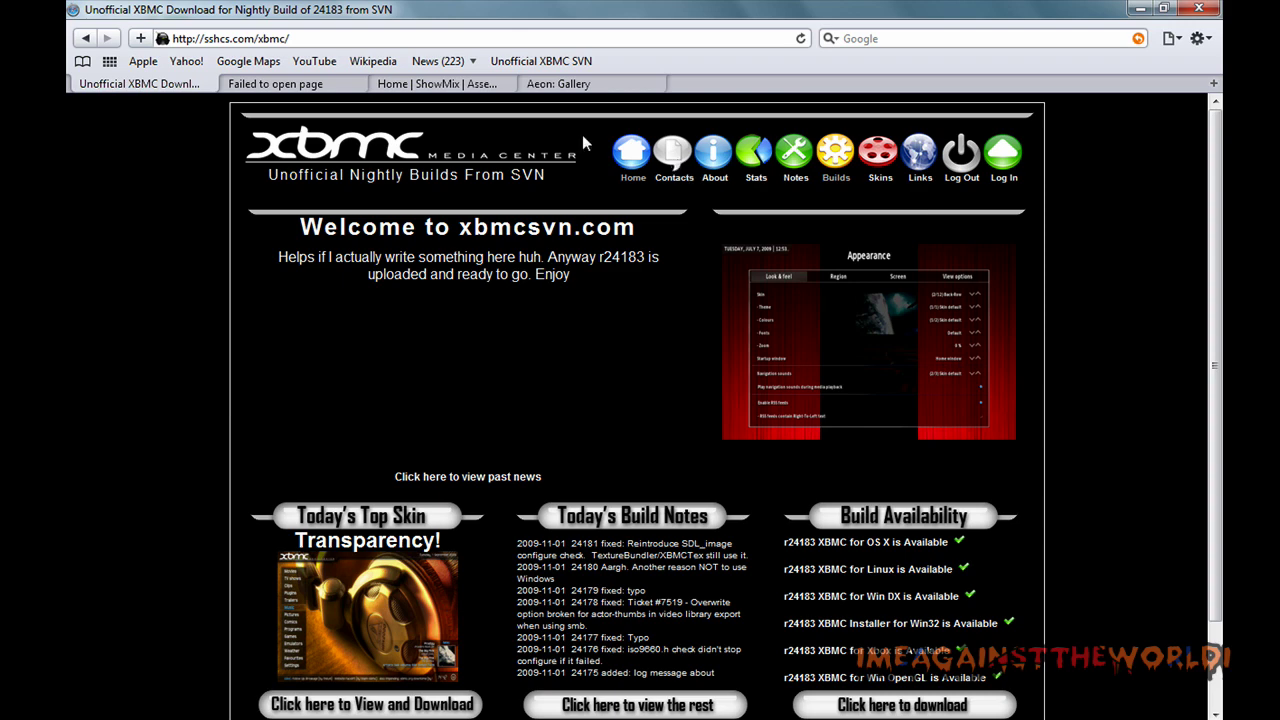
Look over the Aeon gallery page with its description and skin screenshots.
{"action": "left_click", "coordinate": [581, 84]}
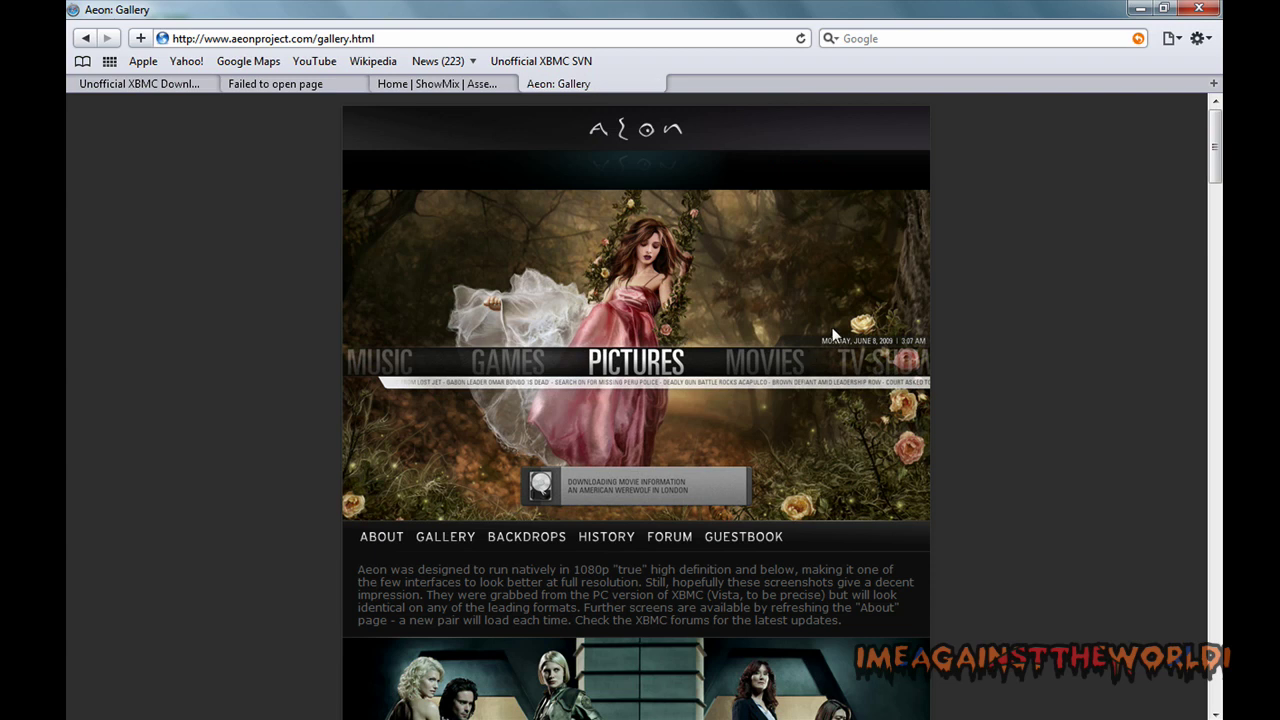
{"action": "left_click_drag", "start_coordinate": [1217, 150], "coordinate": [1217, 158]}
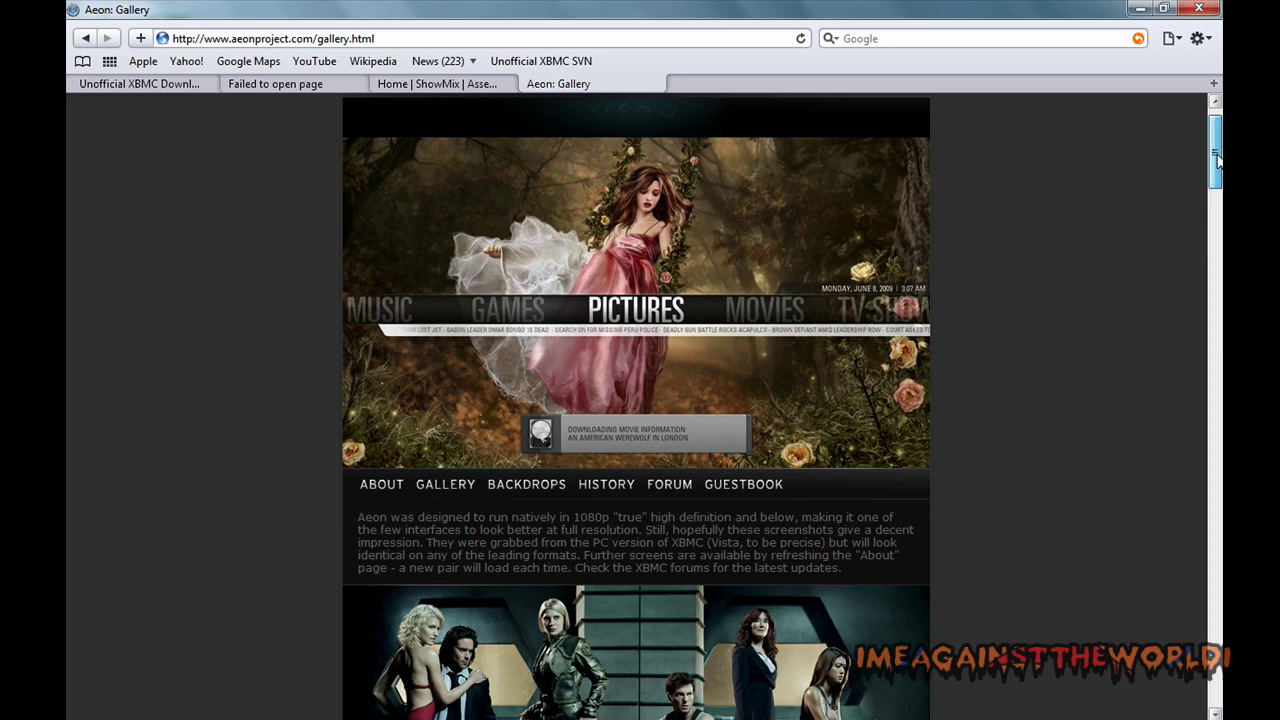
{"action": "mouse_move", "coordinate": [1217, 158]}
{"action": "left_mouse_down"}
{"action": "mouse_move", "coordinate": [1215, 426]}
{"action": "mouse_move", "coordinate": [1208, 145]}
{"action": "left_mouse_up"}
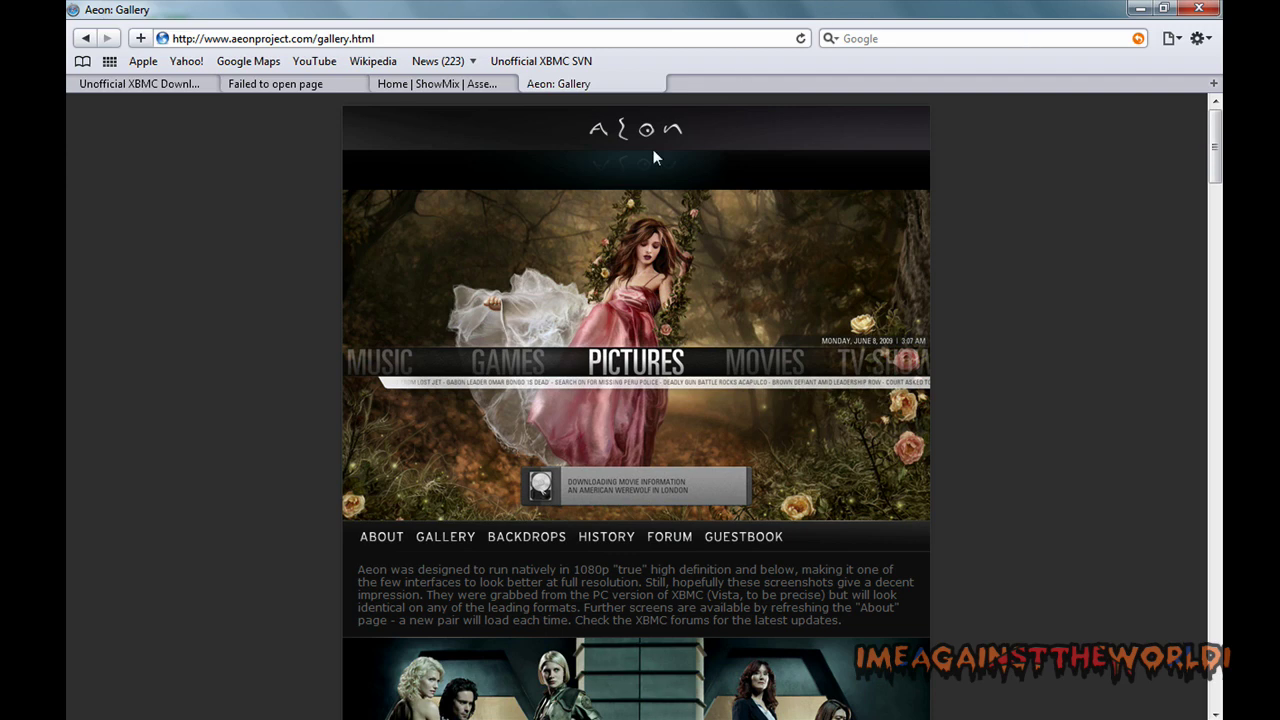
Go back to the aeon repository on GitHub, request its ZIP download, then cancel it and close the download dialogs.
{"action": "left_click", "coordinate": [309, 87]}
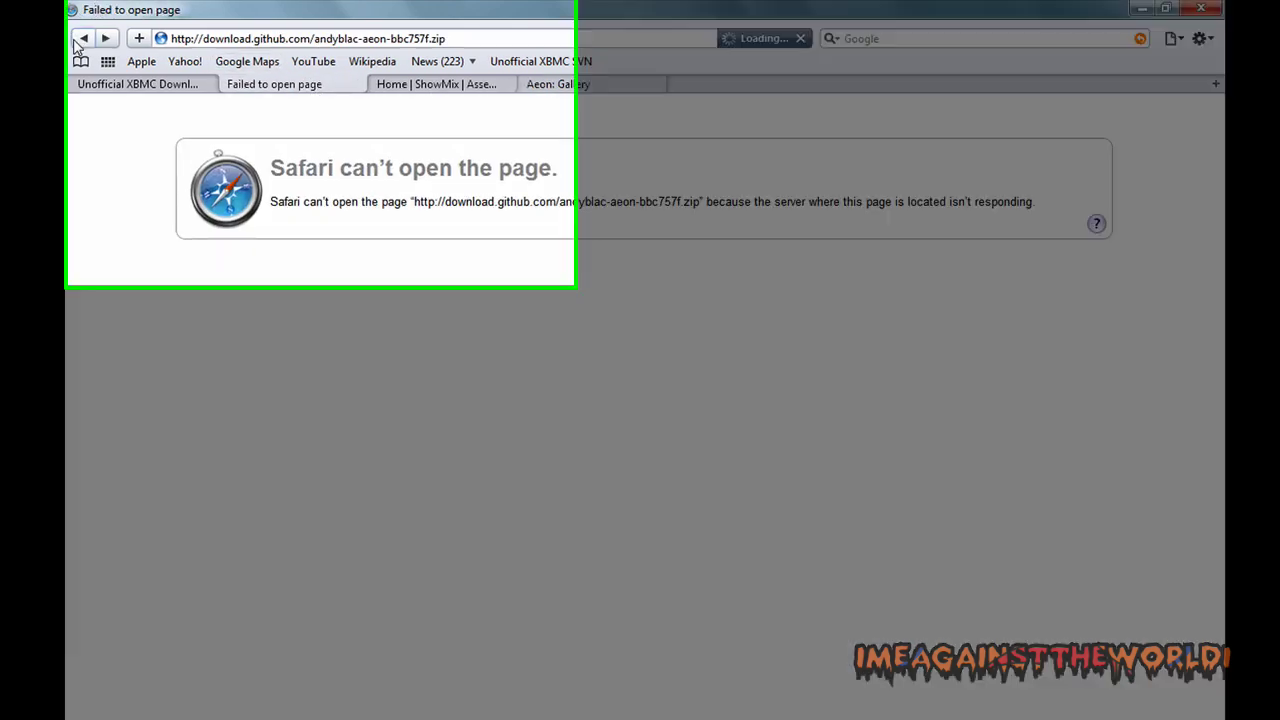
{"action": "left_click", "coordinate": [82, 40]}
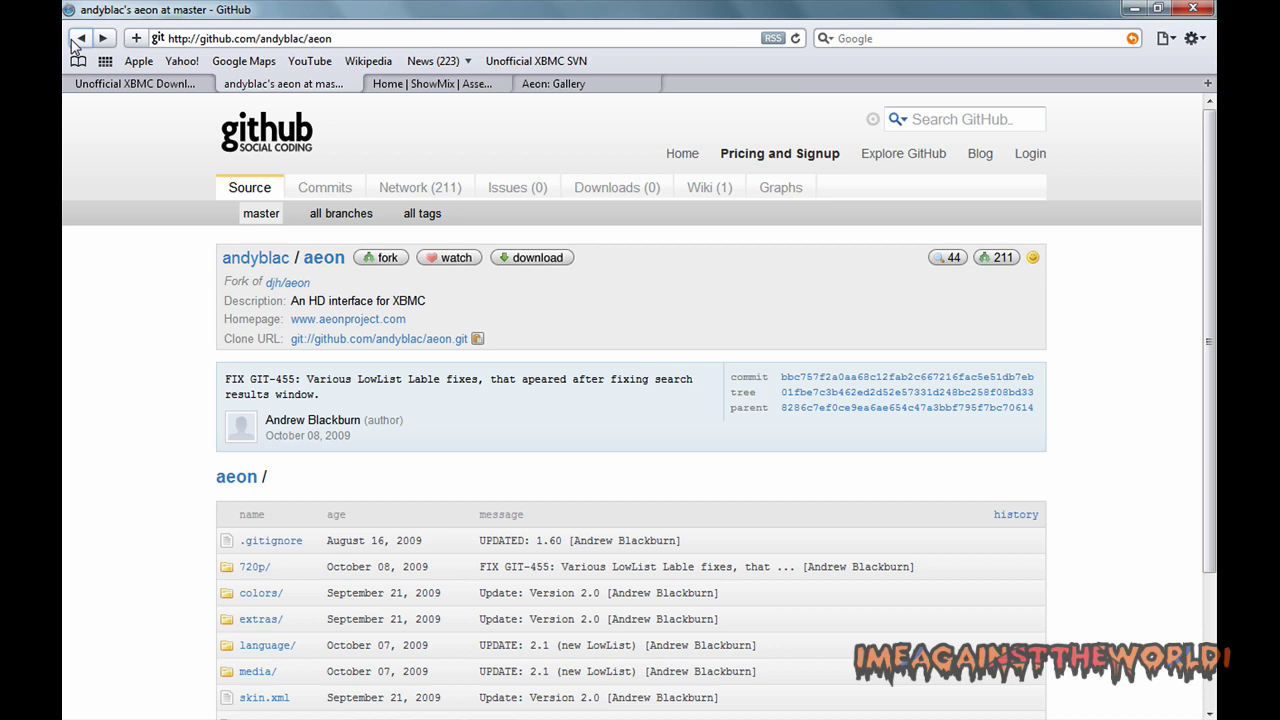
{"action": "left_click", "coordinate": [535, 260]}
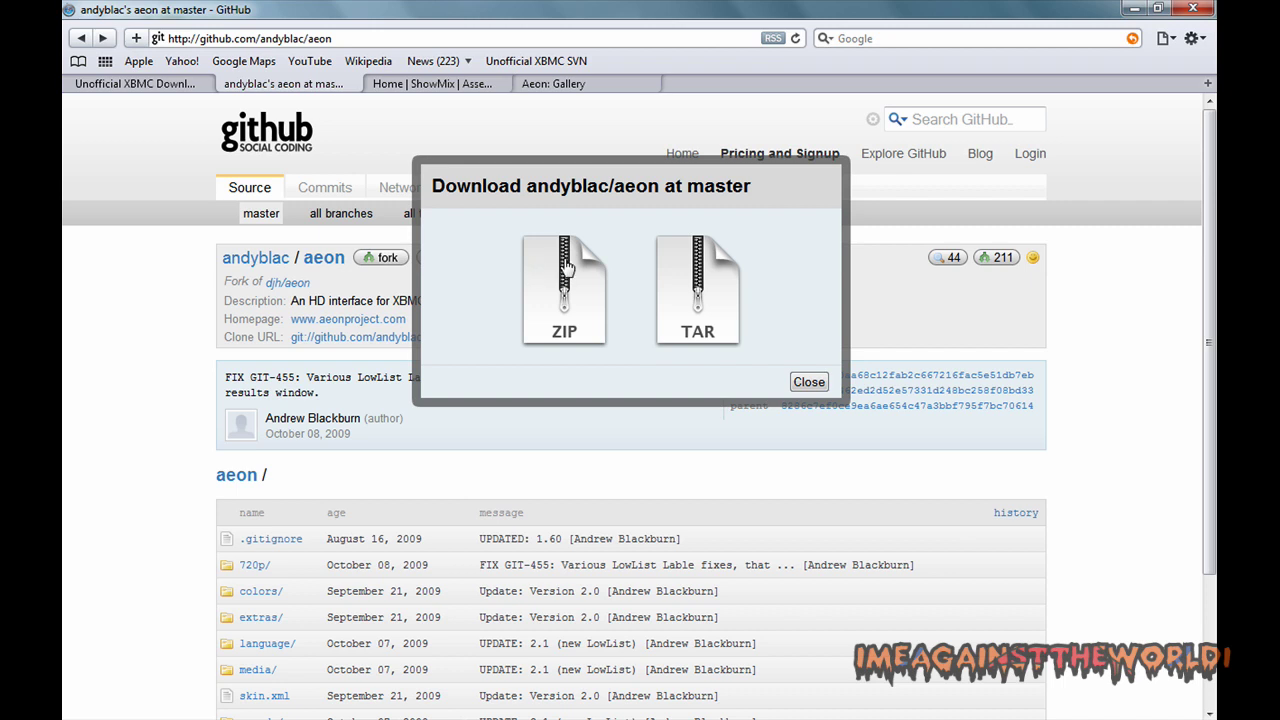
{"action": "left_click", "coordinate": [566, 268]}
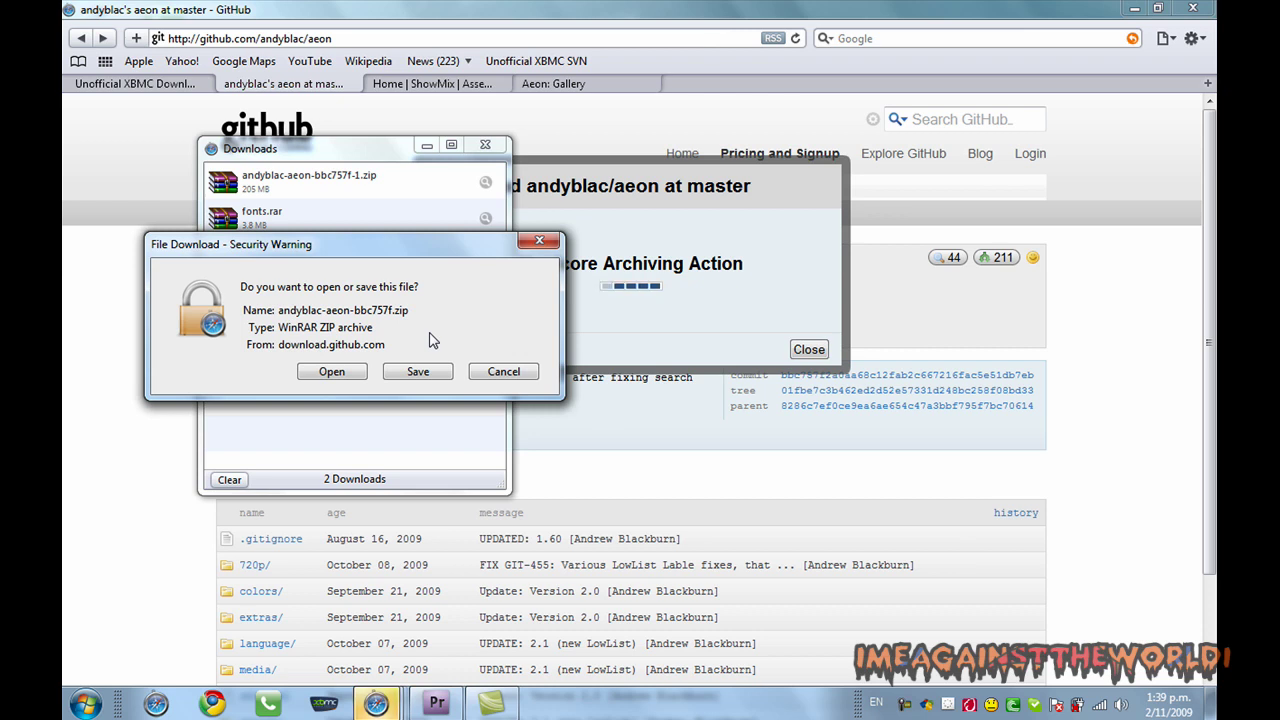
{"action": "left_click", "coordinate": [493, 372]}
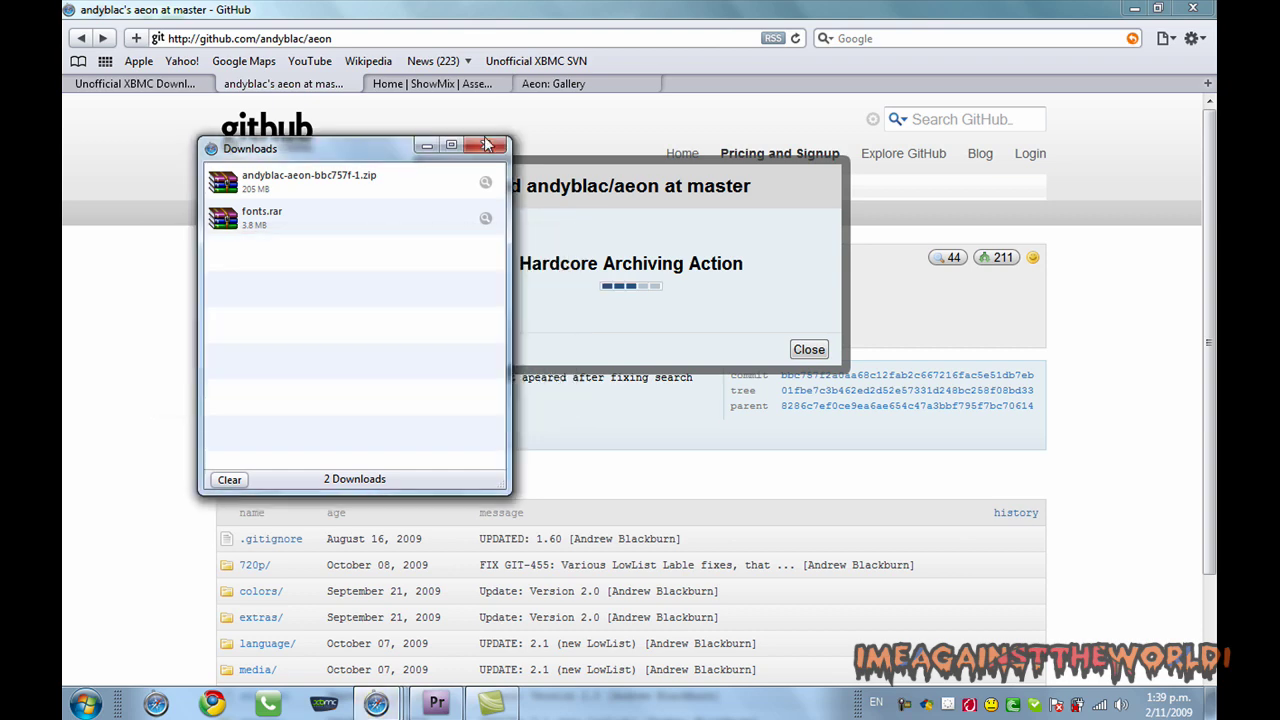
{"action": "left_click", "coordinate": [485, 145]}
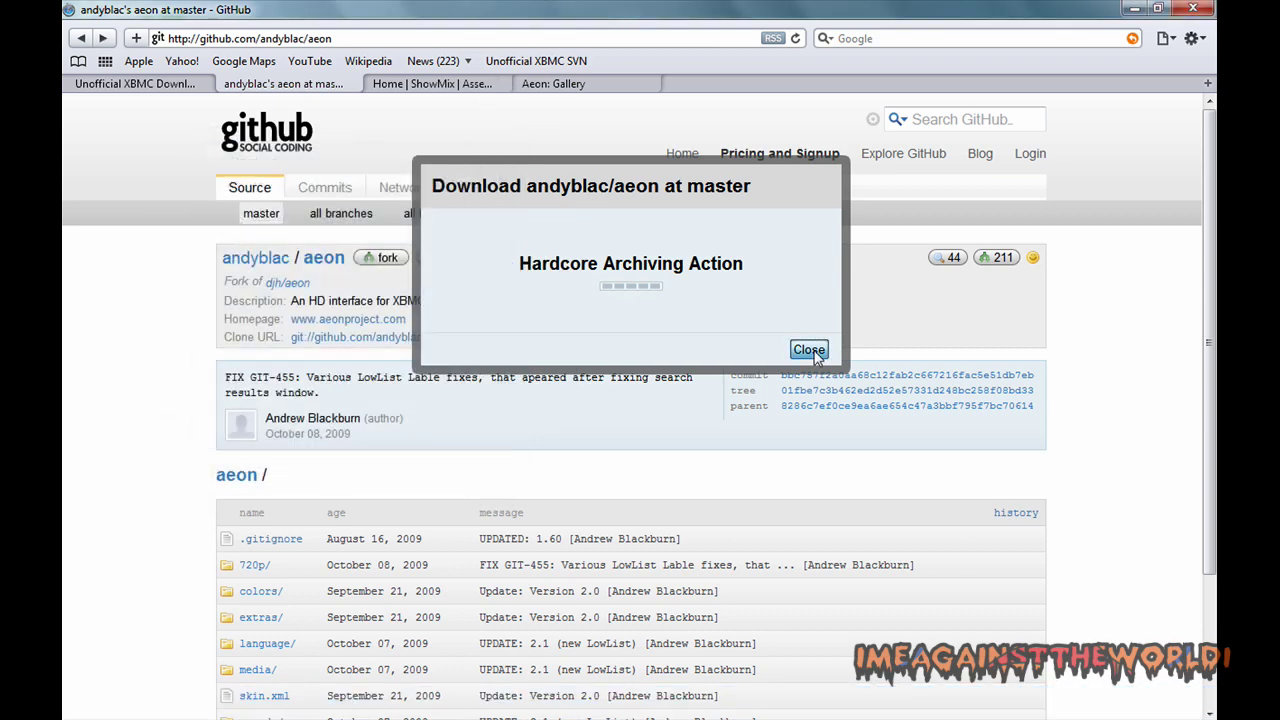
{"action": "left_click", "coordinate": [812, 352]}
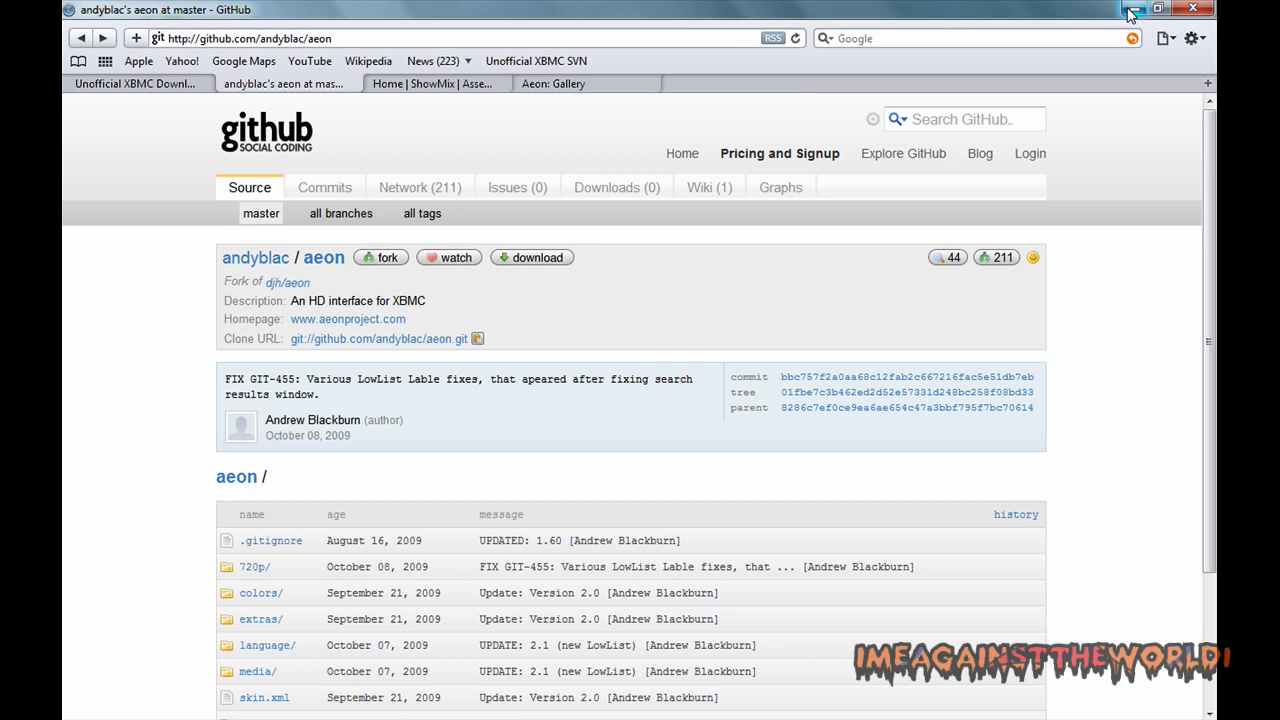
Request the fonts.rar download from the ShowMix wiki's font note, then cancel it and close the downloads window.
{"action": "left_click", "coordinate": [433, 90]}
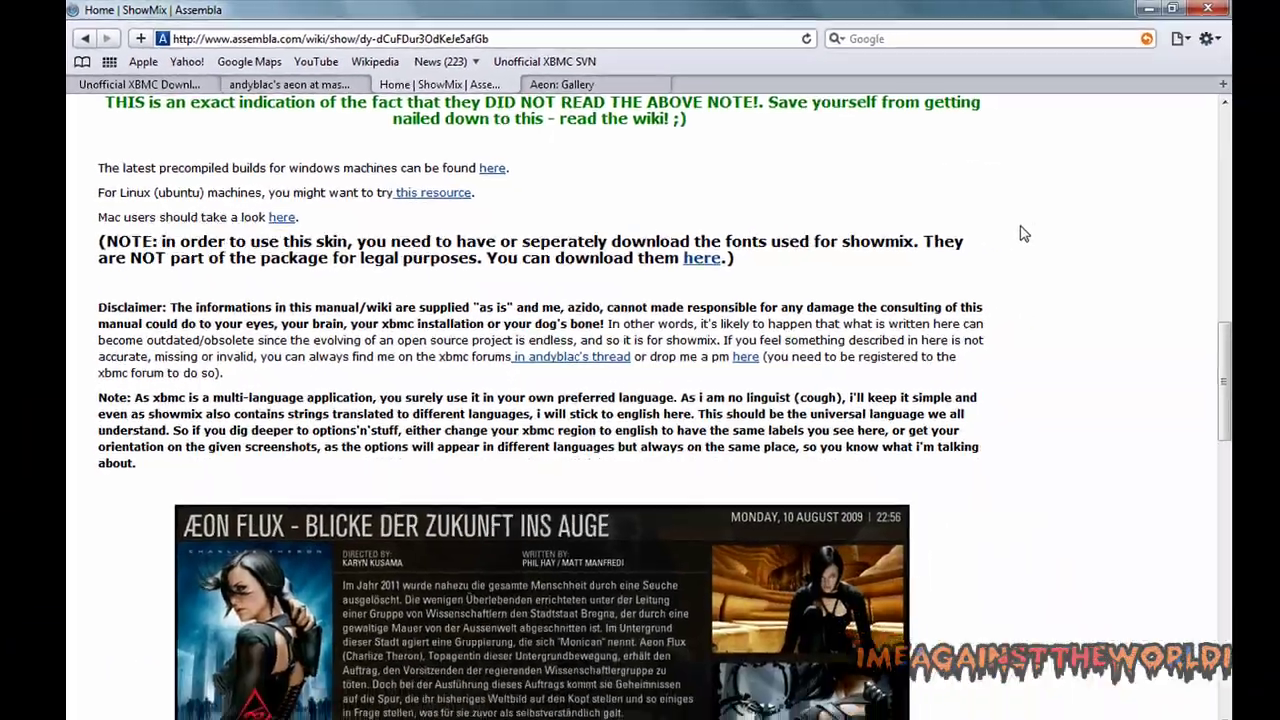
{"action": "mouse_move", "coordinate": [1219, 326]}
{"action": "left_mouse_down"}
{"action": "mouse_move", "coordinate": [1216, 174]}
{"action": "mouse_move", "coordinate": [1219, 340]}
{"action": "left_mouse_up"}
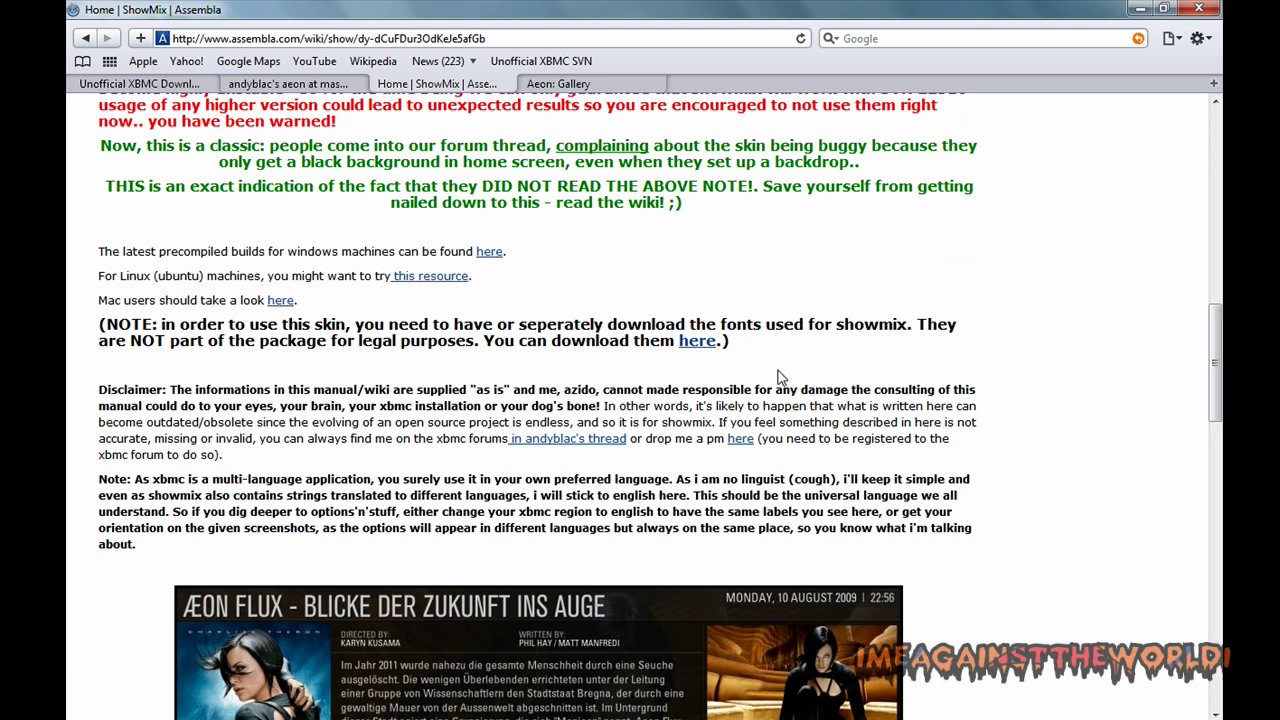
{"action": "left_click", "coordinate": [699, 346]}
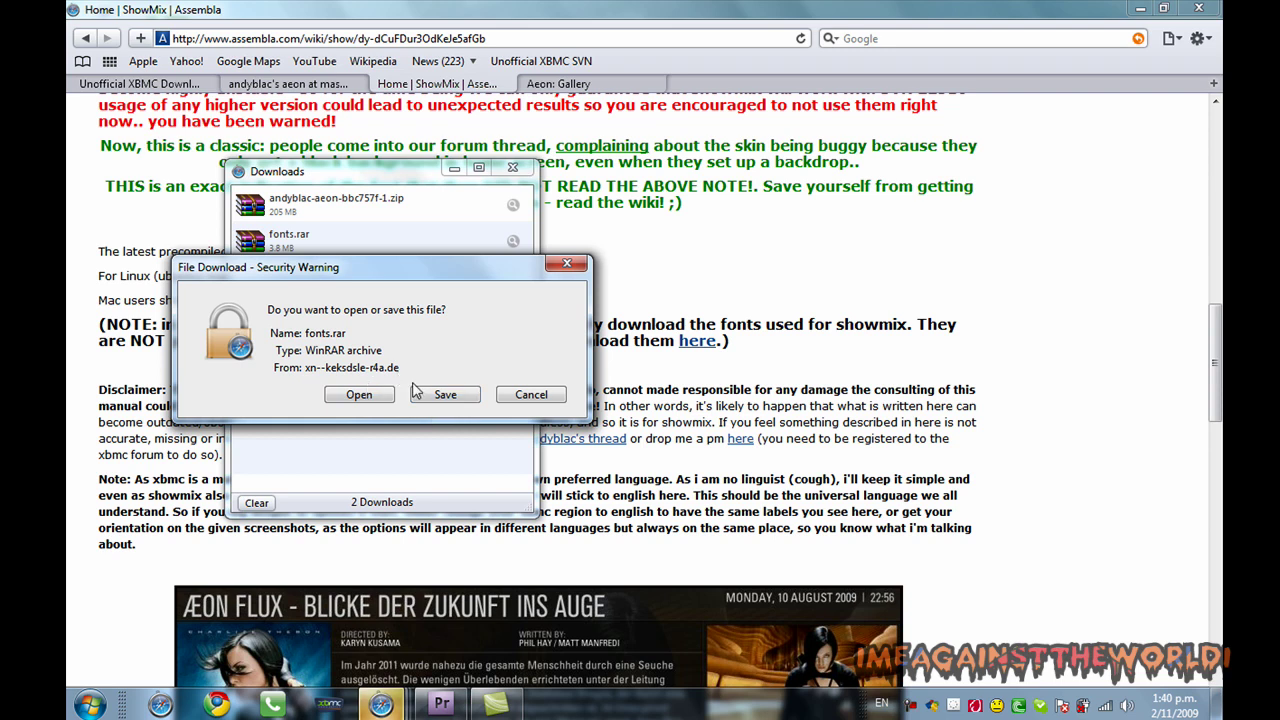
{"action": "left_click", "coordinate": [520, 397]}
{"action": "left_click", "coordinate": [514, 174]}
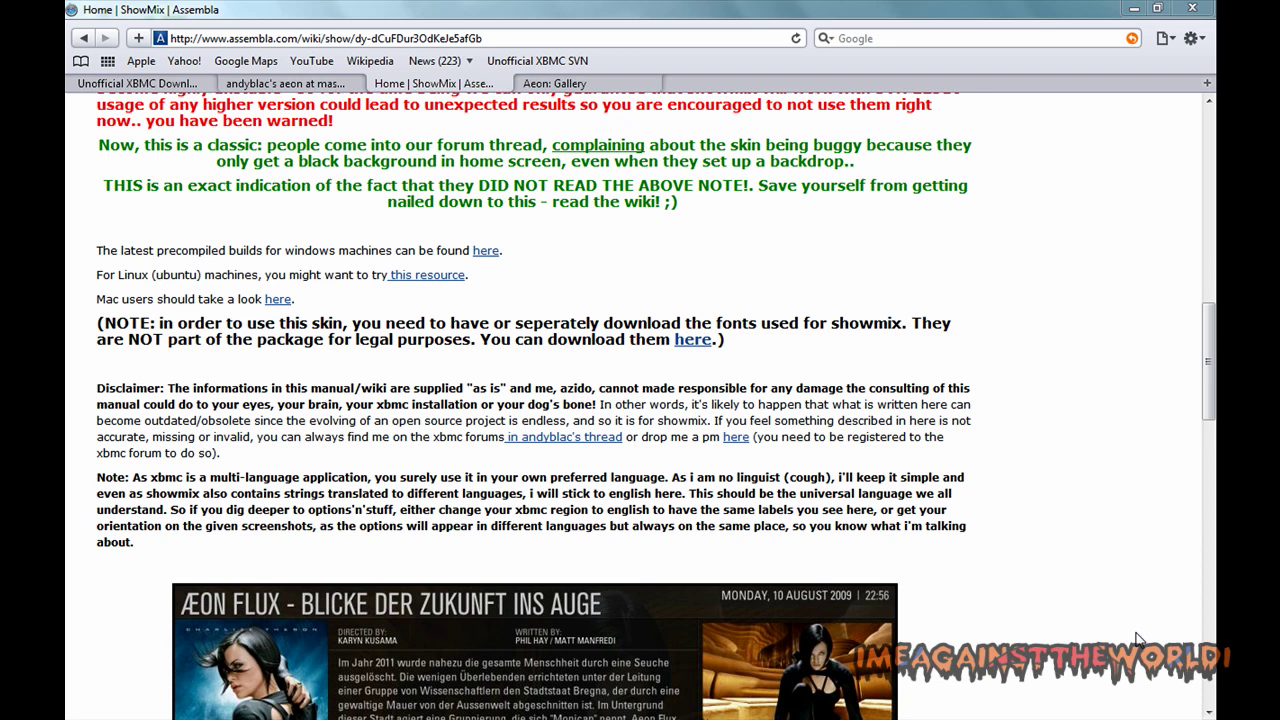
Minimize the browser and move the desktop's fonts folder into the extracted andyblac-aeon-bbc757f folder.
{"action": "left_click", "coordinate": [1133, 9]}
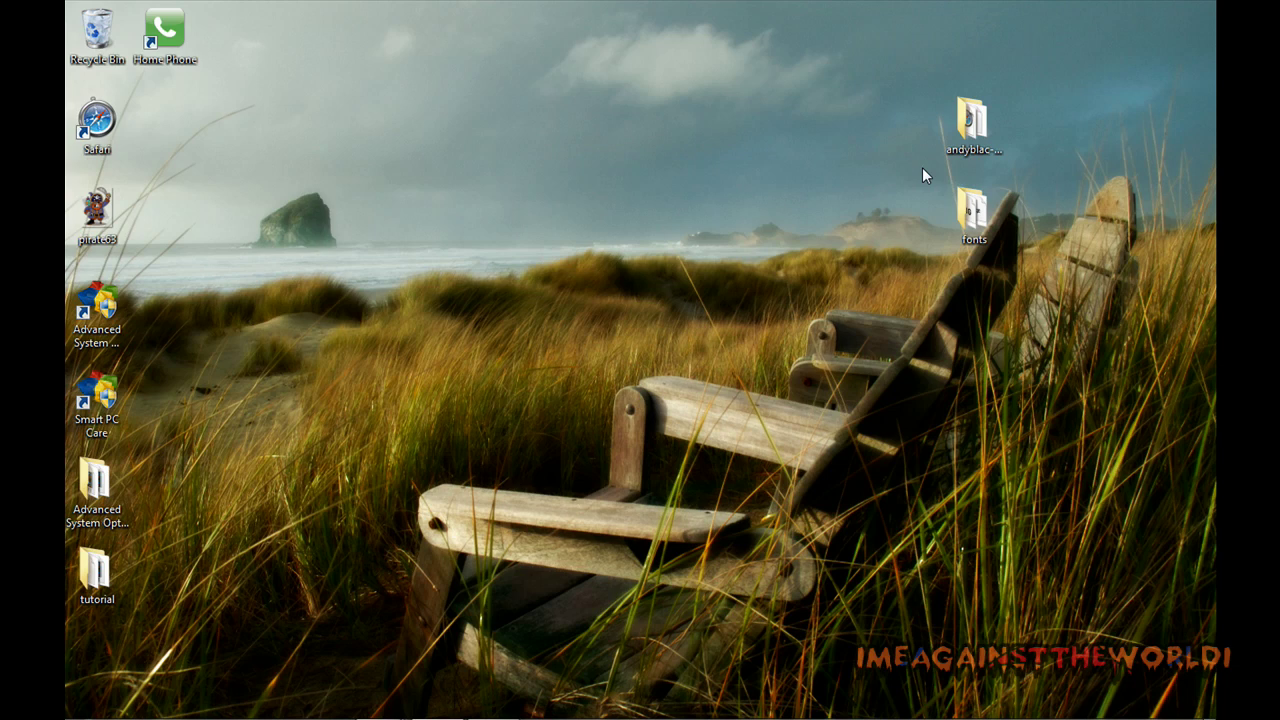
{"action": "left_click_drag", "start_coordinate": [982, 225], "coordinate": [846, 225]}
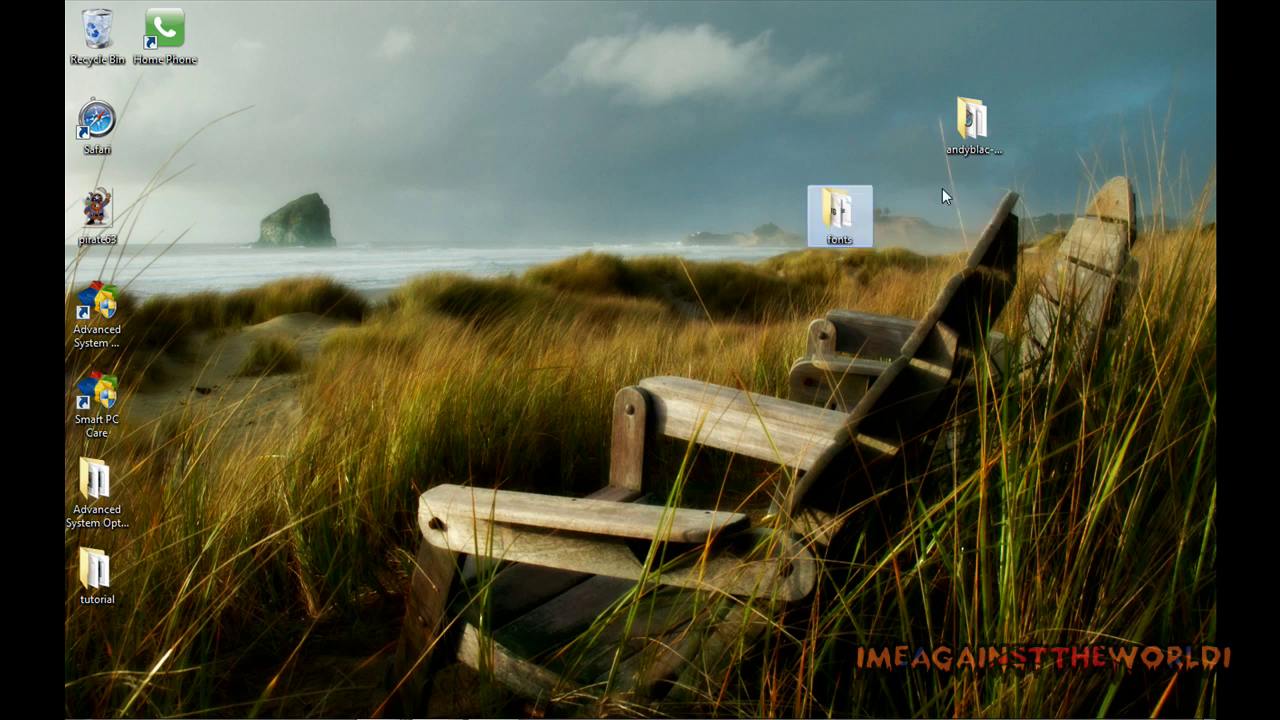
{"action": "left_click_drag", "start_coordinate": [948, 106], "coordinate": [610, 105]}
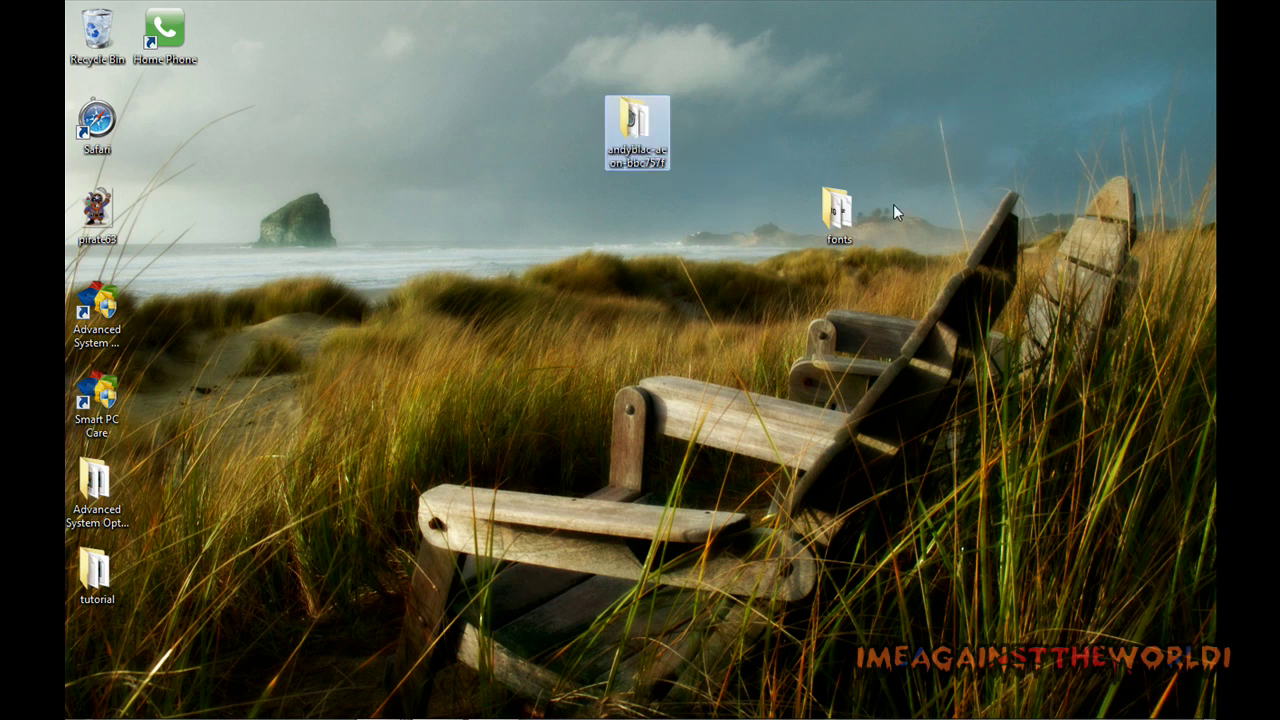
{"action": "left_click_drag", "start_coordinate": [838, 212], "coordinate": [639, 131]}
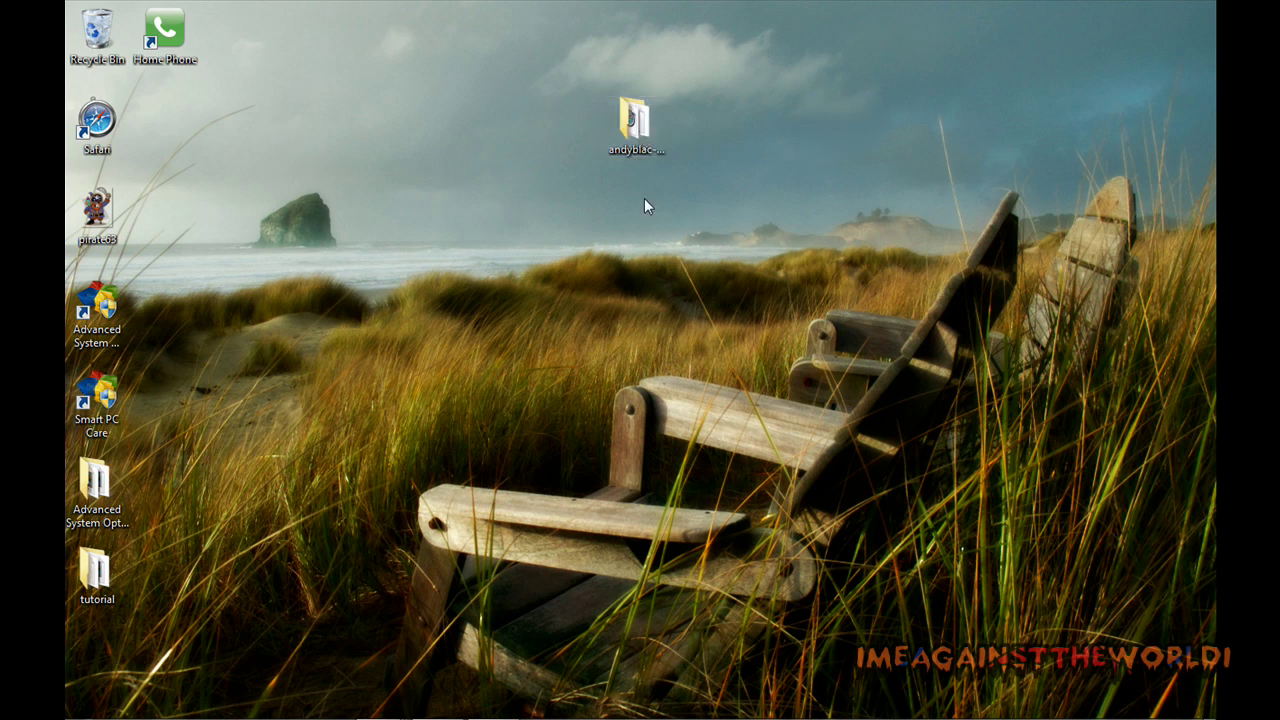
Rename the extracted andyblac-aeon-bbc757f folder on the desktop as Showmix.
{"action": "left_click", "coordinate": [632, 158]}
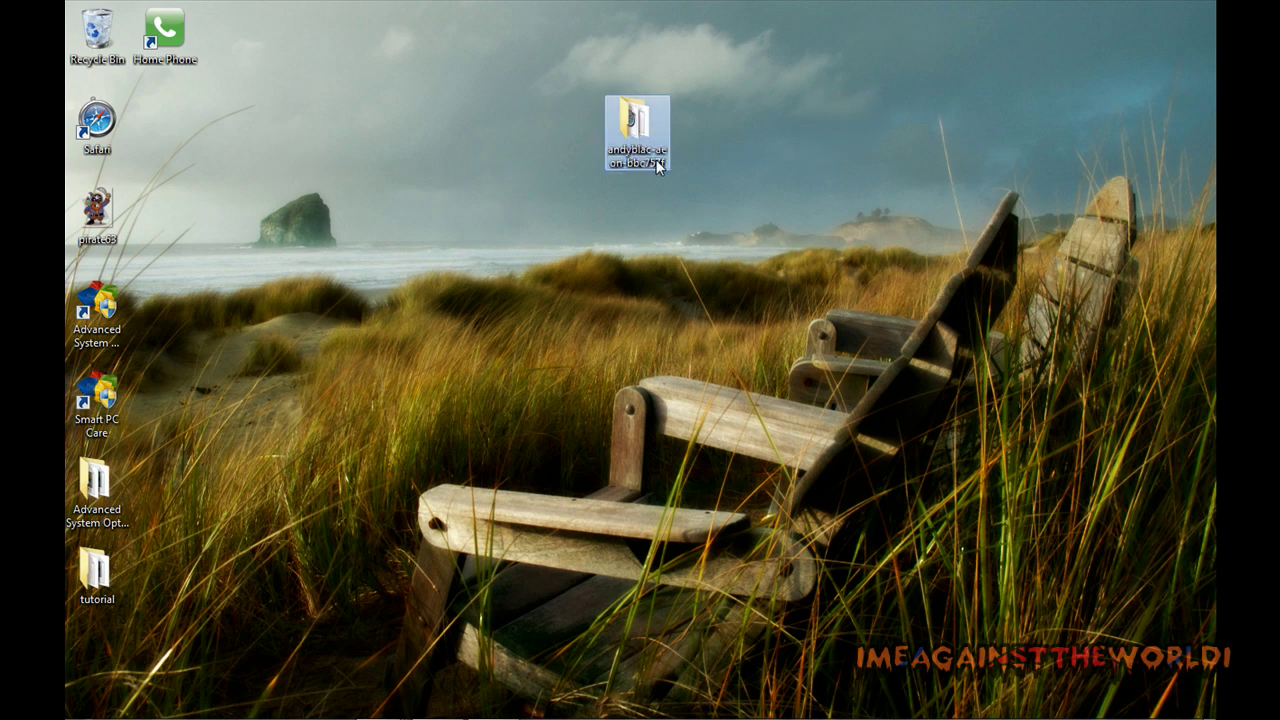
{"action": "left_click", "coordinate": [635, 156]}
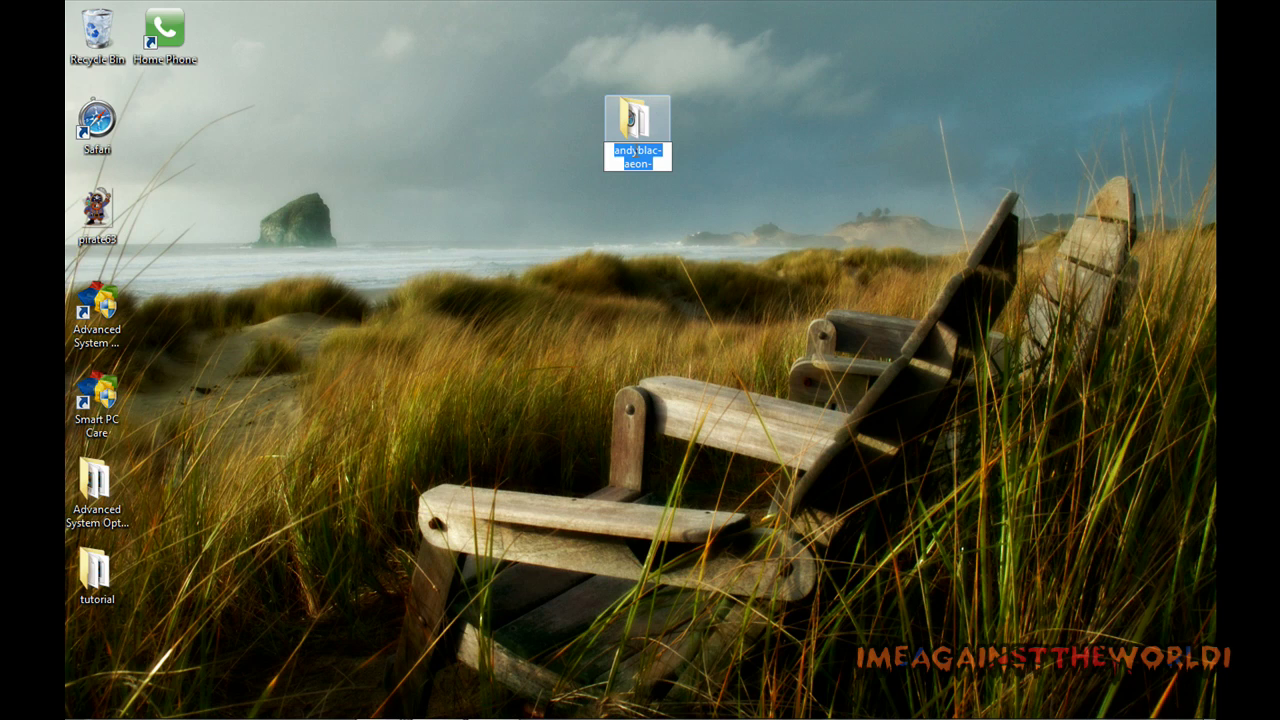
{"action": "type", "text": "Showmix"}
{"action": "key", "text": "Return"}
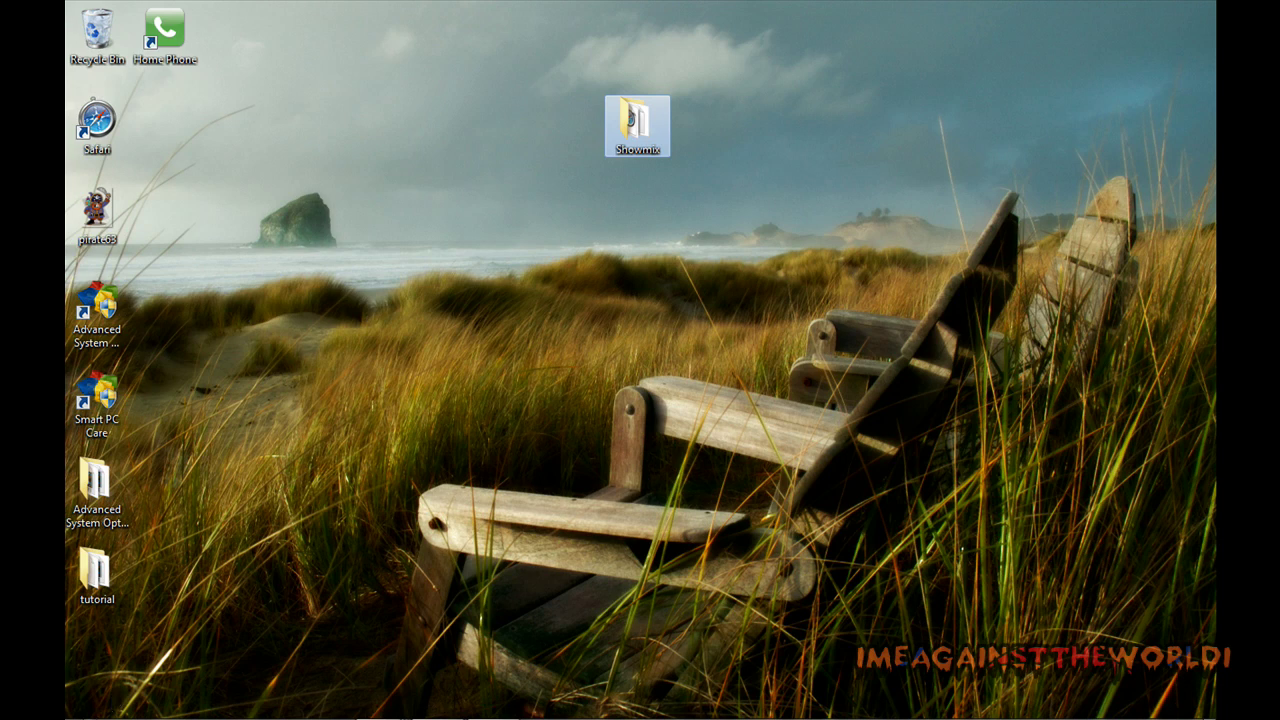
Open the C:\Program Files\XBMC\skin folder in a file window and dock that window to the left half of the desktop.
{"action": "left_click", "coordinate": [88, 702]}
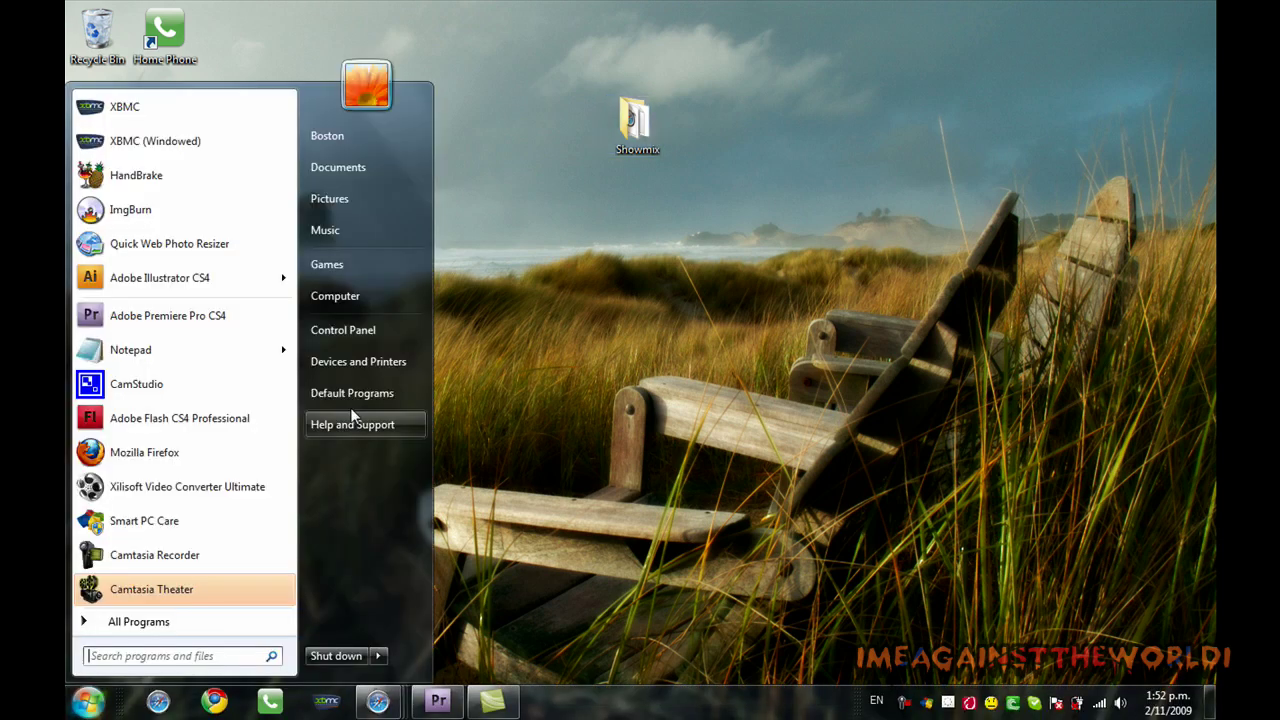
{"action": "left_click", "coordinate": [349, 300]}
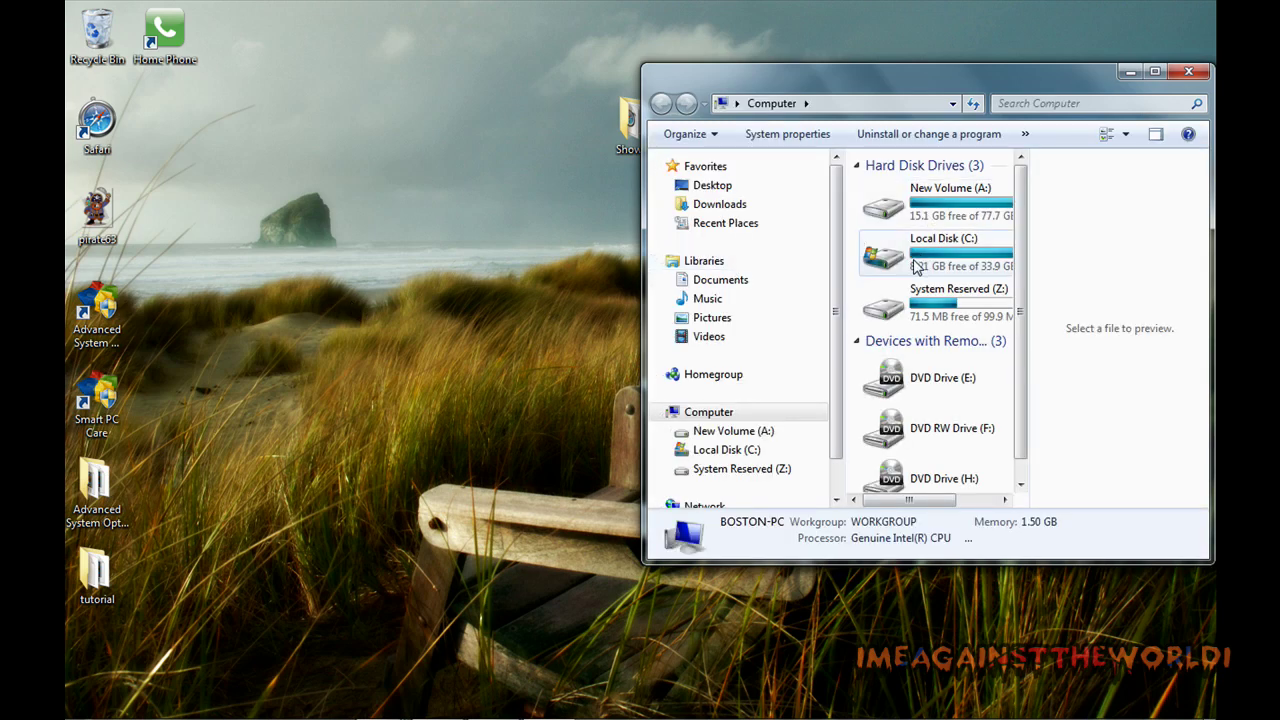
{"action": "double_click", "coordinate": [916, 265]}
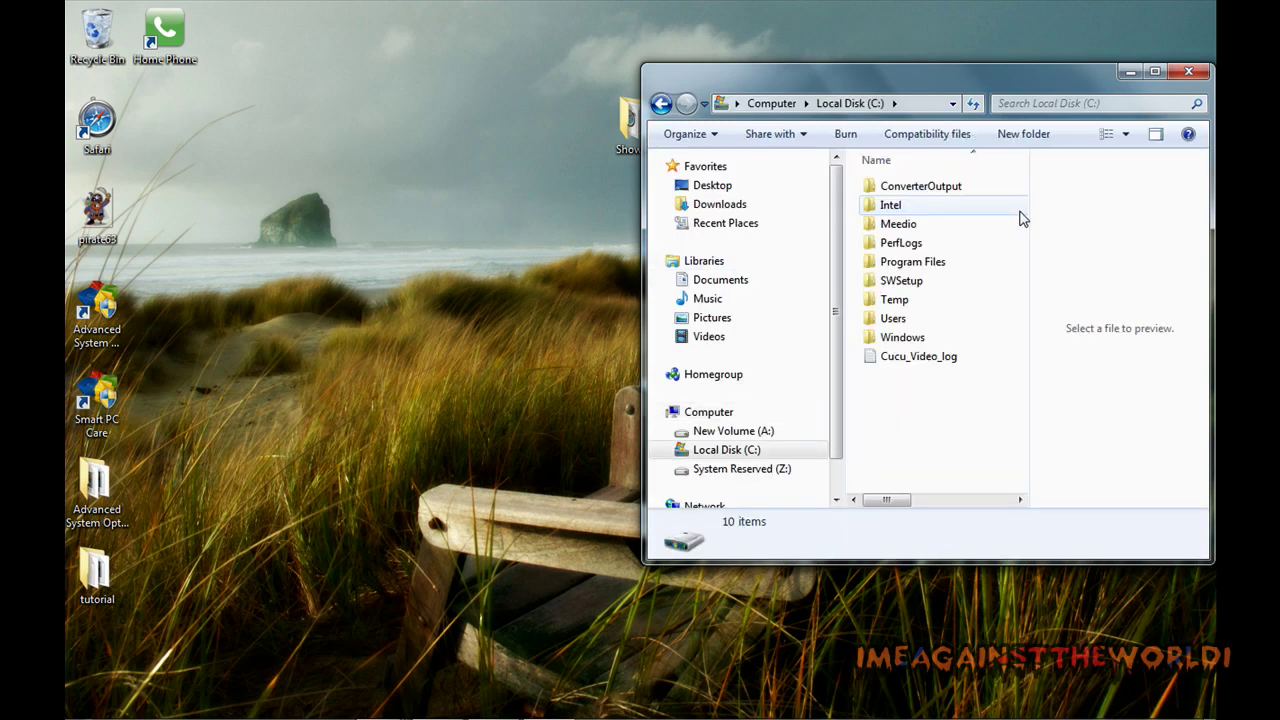
{"action": "double_click", "coordinate": [891, 261]}
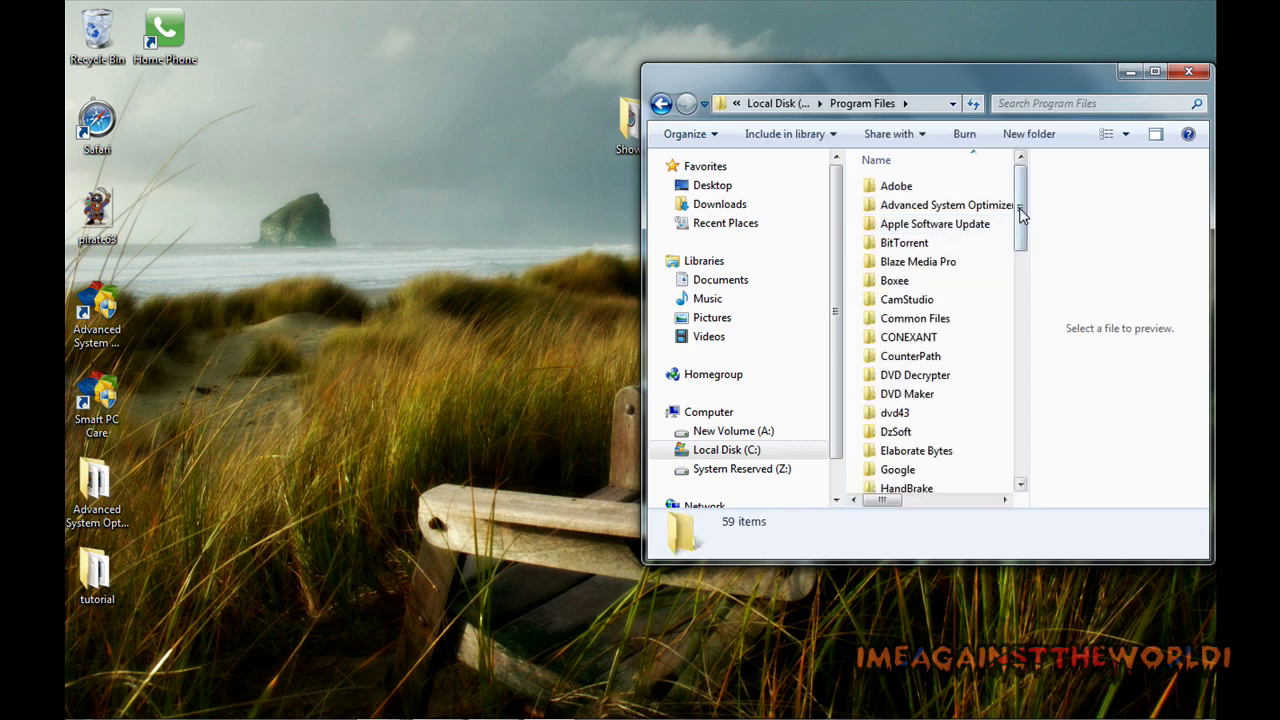
{"action": "left_click_drag", "start_coordinate": [1022, 248], "coordinate": [1022, 473]}
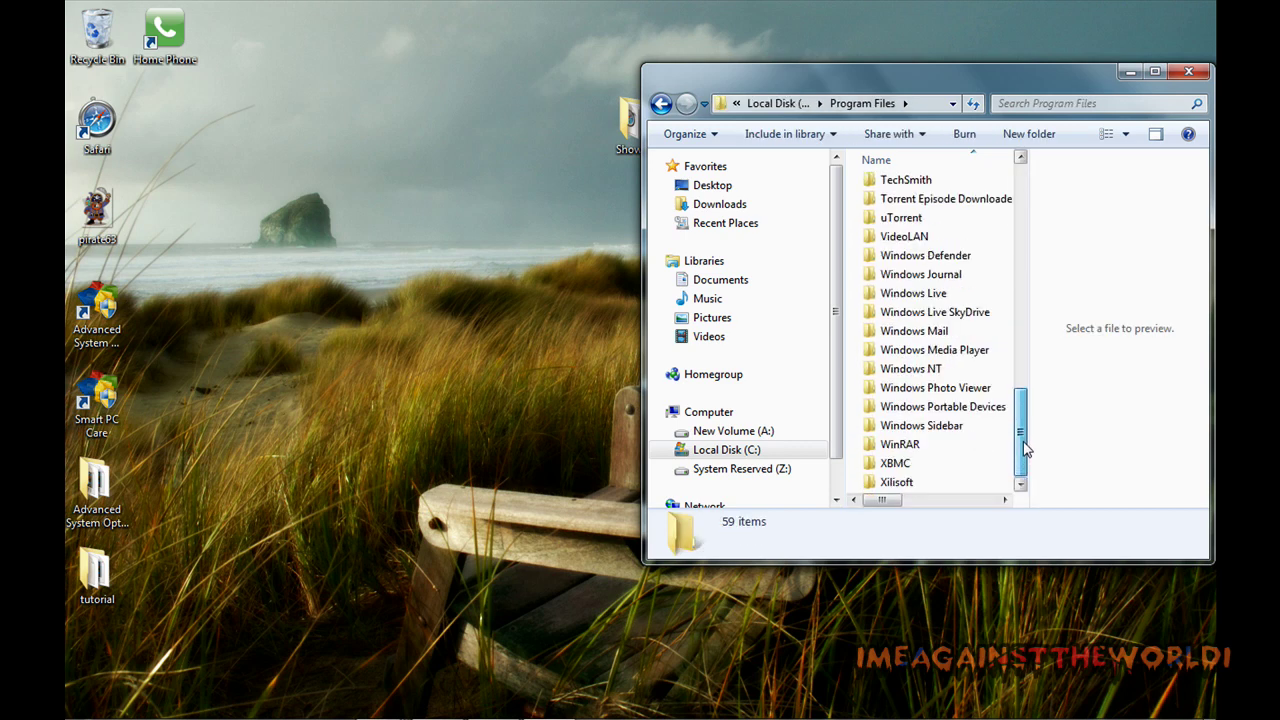
{"action": "double_click", "coordinate": [895, 465]}
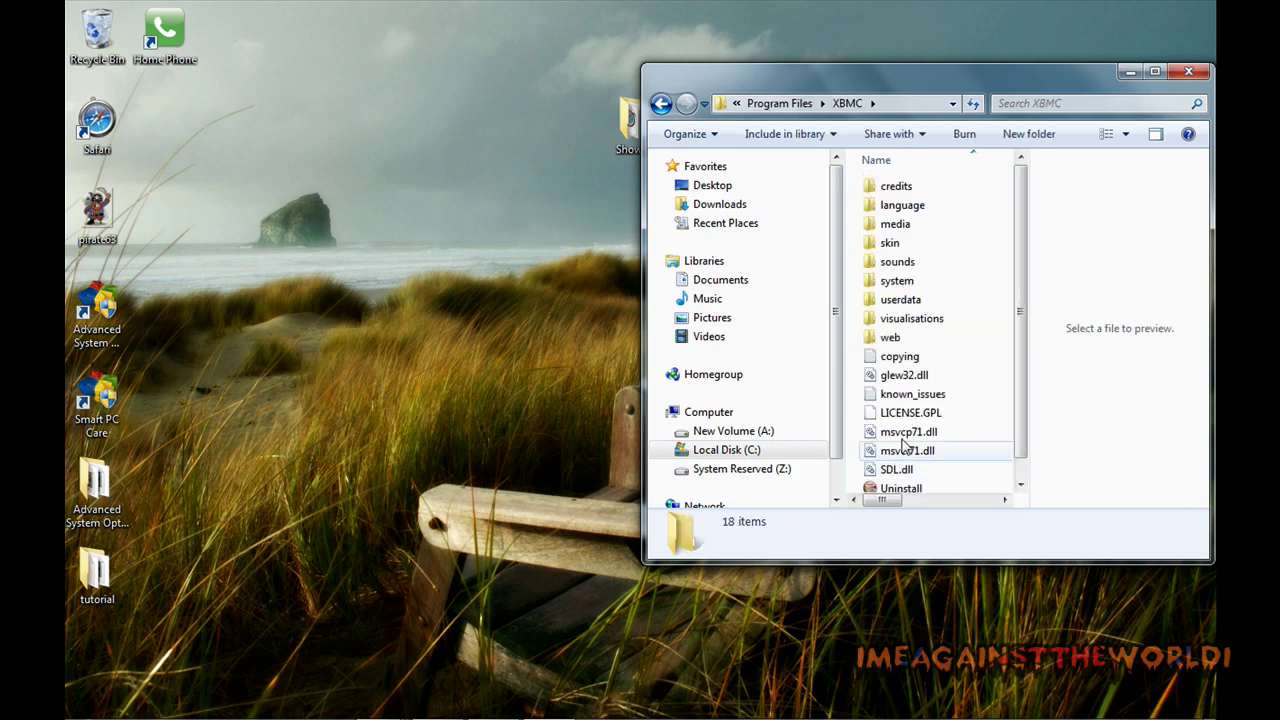
{"action": "left_click", "coordinate": [1155, 71]}
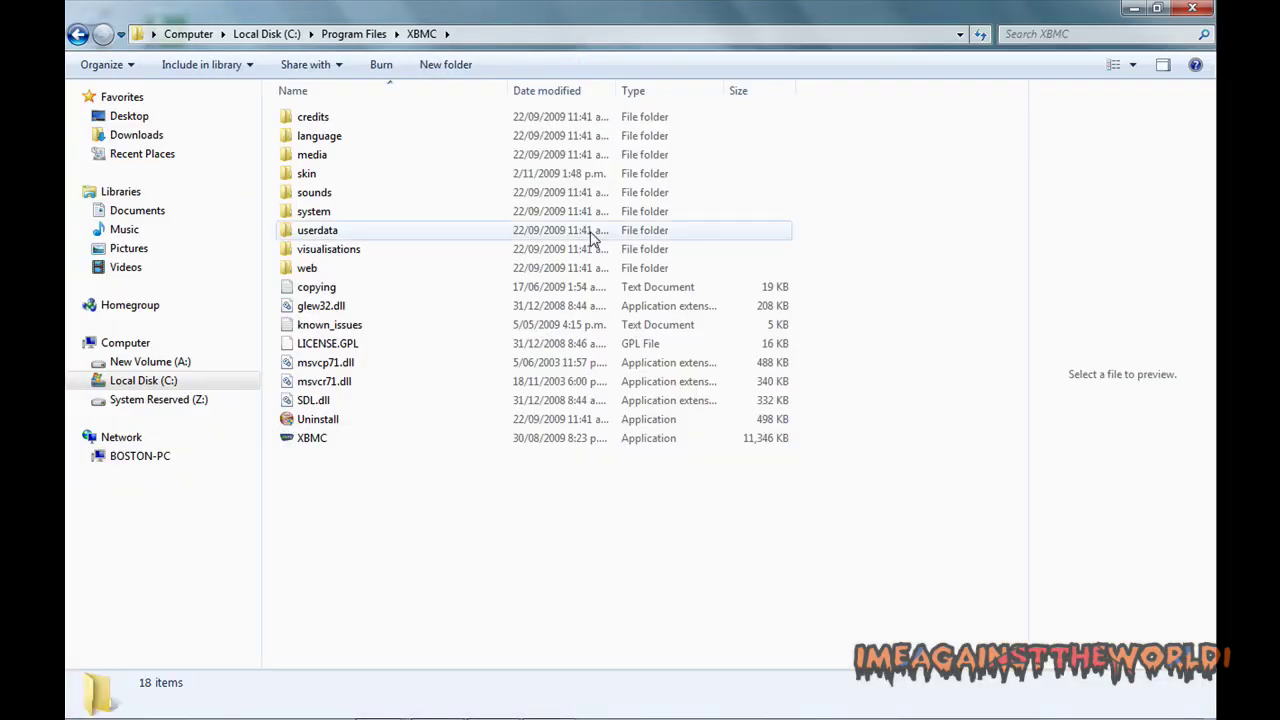
{"action": "double_click", "coordinate": [314, 176]}
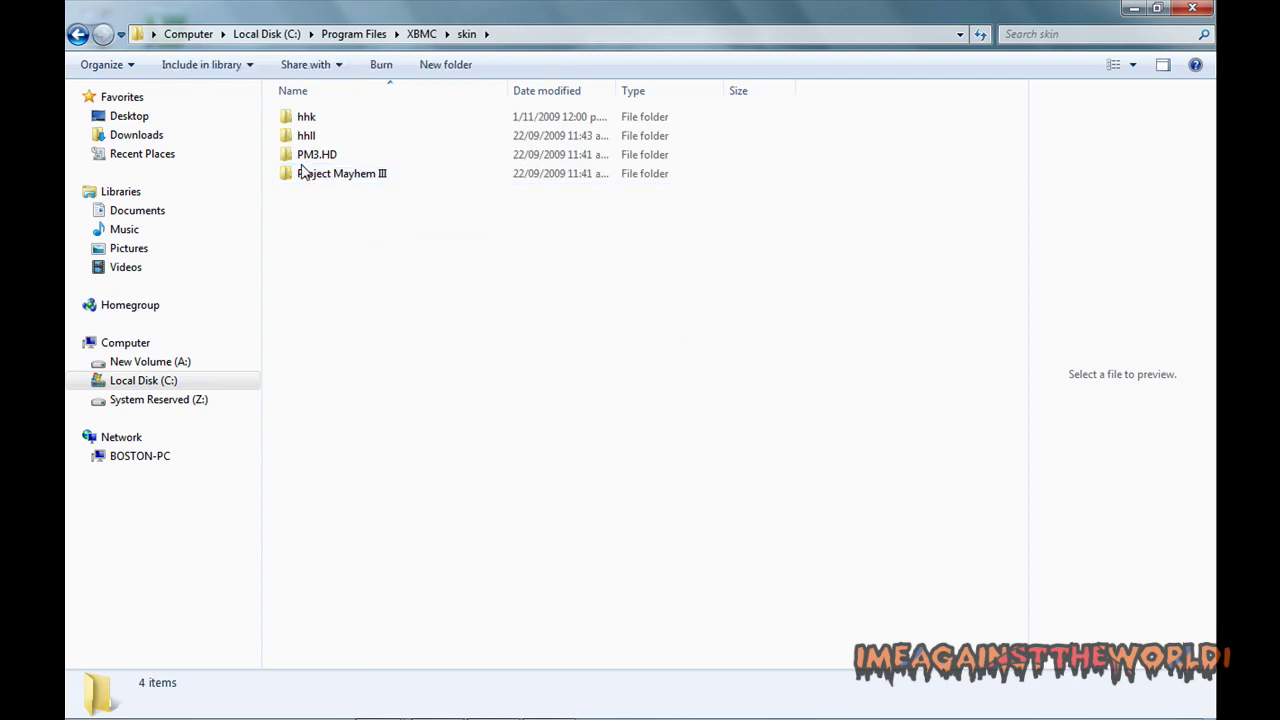
{"action": "left_click_drag", "start_coordinate": [996, 12], "coordinate": [66, 40]}
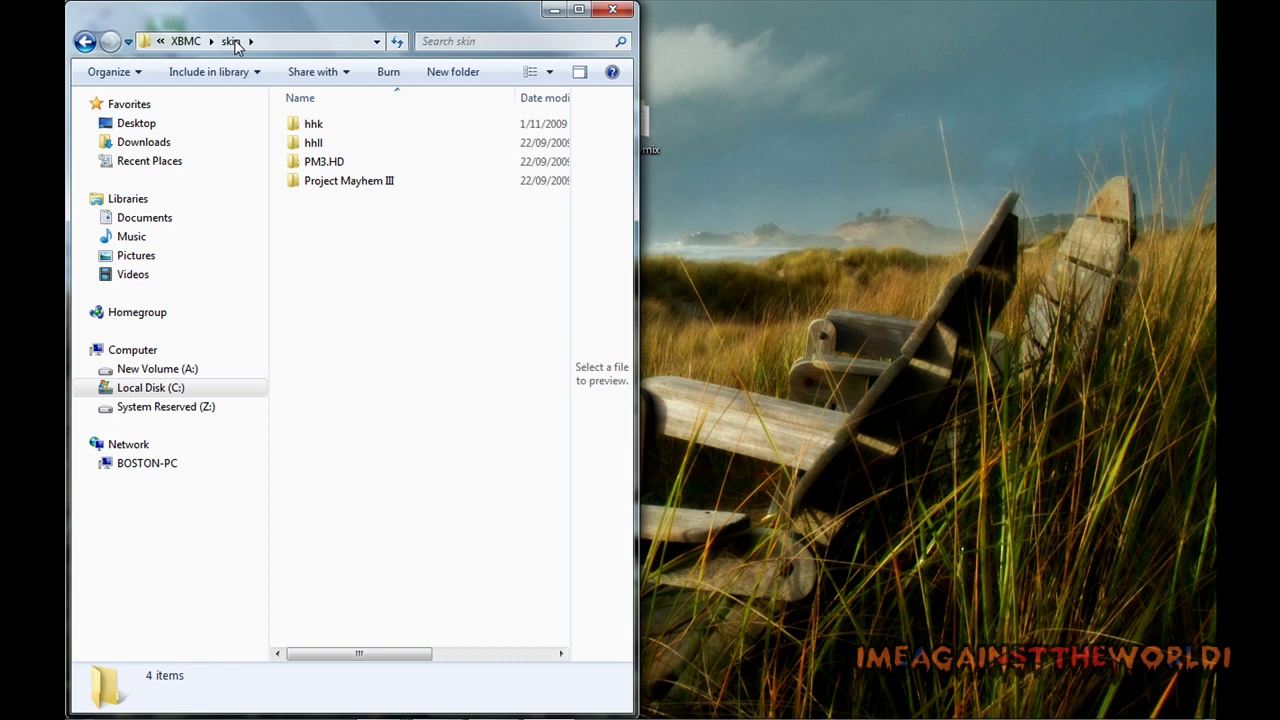
Move the desktop's Showmix folder into XBMC's skin folder with administrator permission, then minimize the skin folder window.
{"action": "left_click_drag", "start_coordinate": [646, 128], "coordinate": [340, 251]}
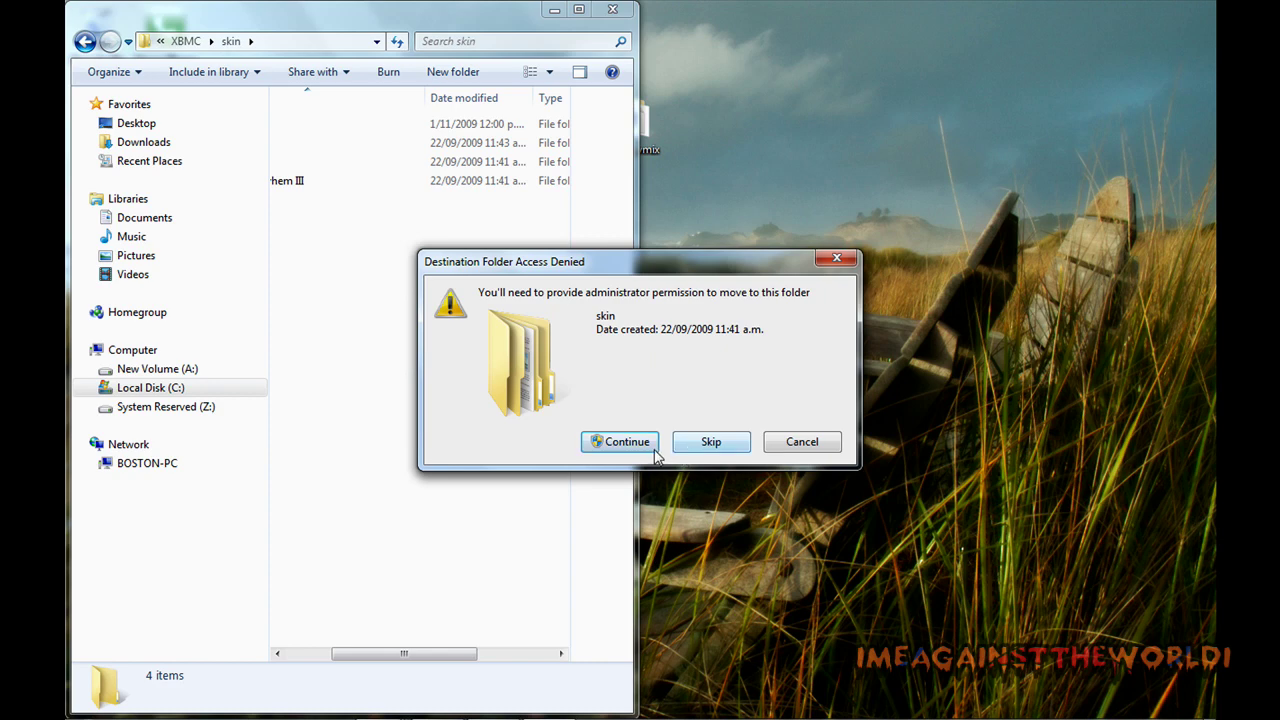
{"action": "left_click", "coordinate": [652, 449]}
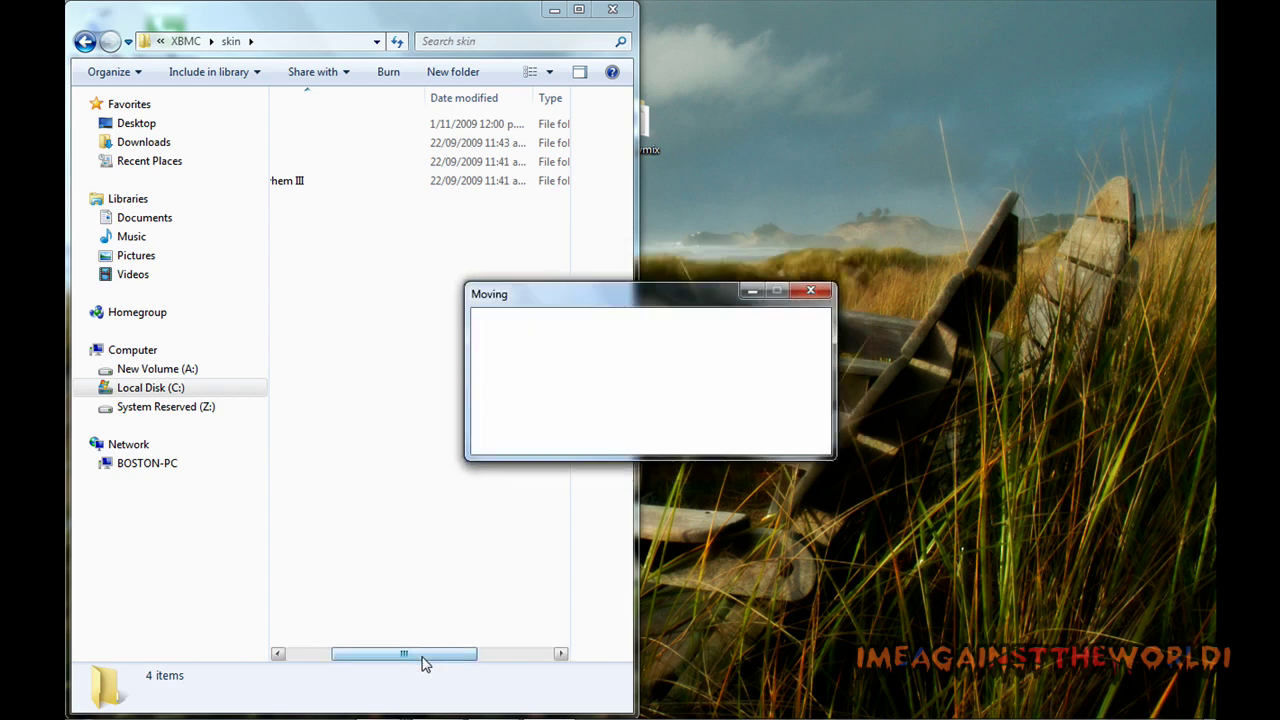
{"action": "left_click_drag", "start_coordinate": [424, 655], "coordinate": [351, 660]}
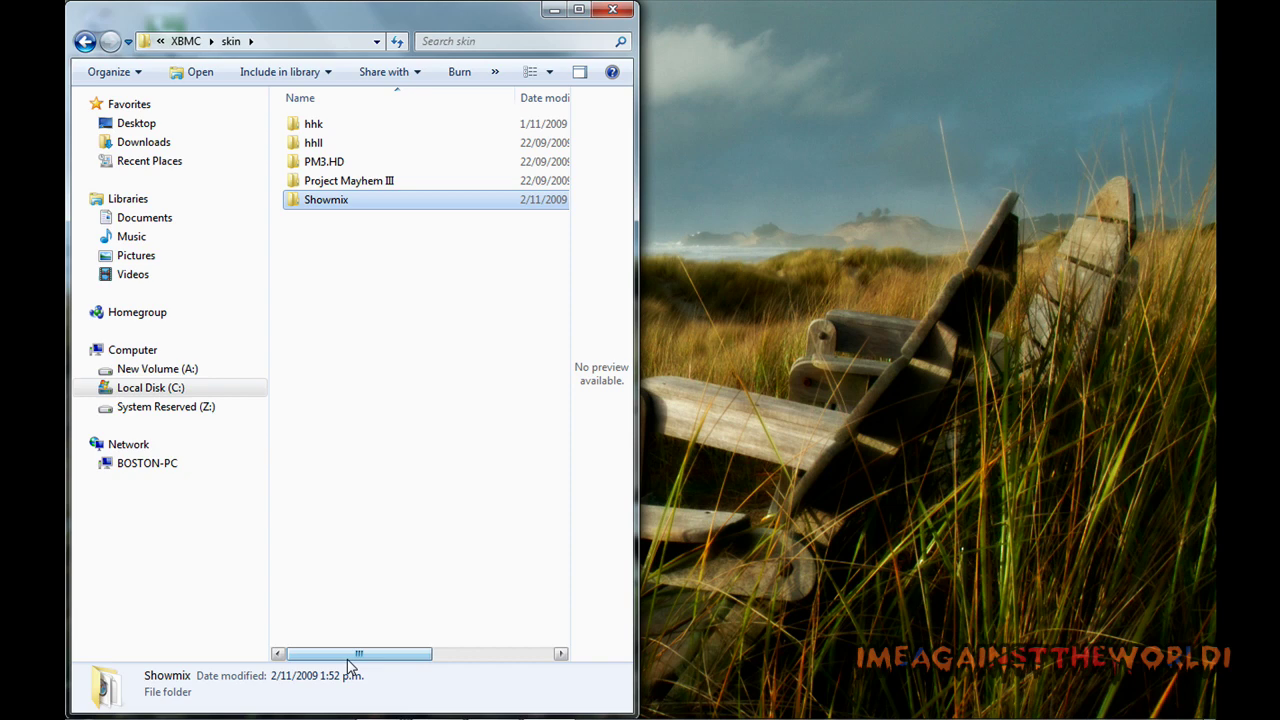
{"action": "mouse_move", "coordinate": [345, 714]}
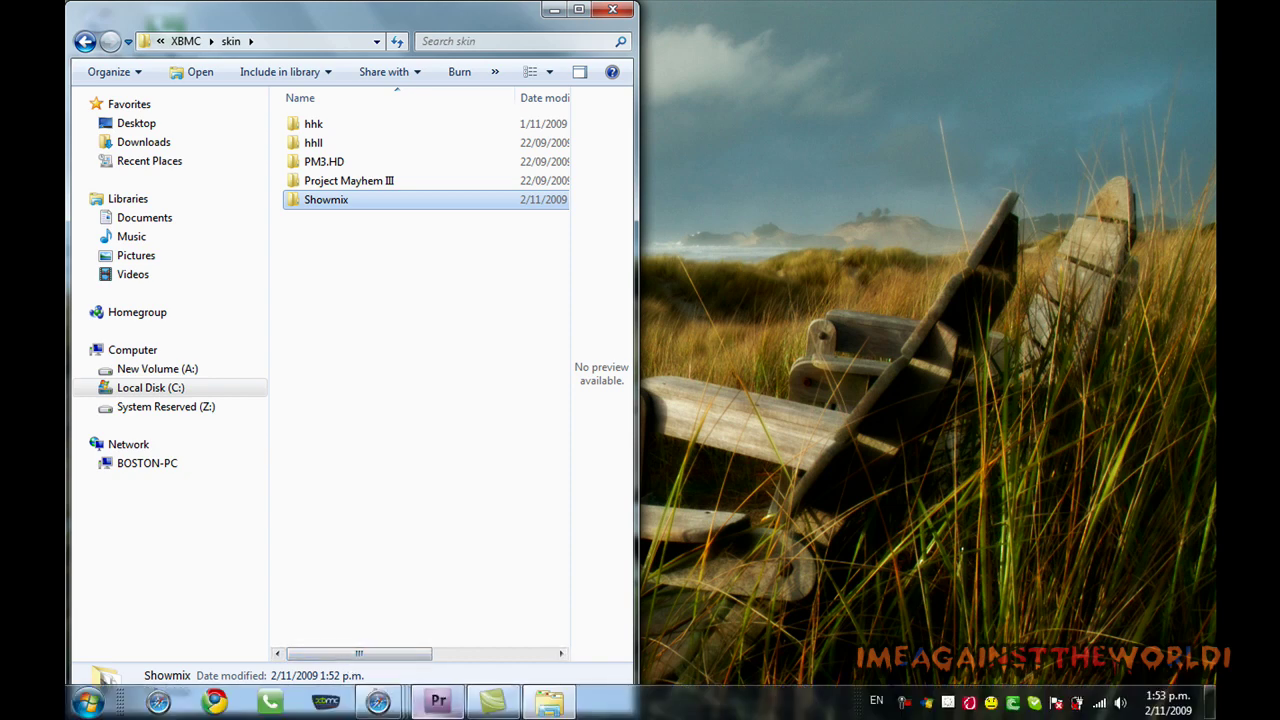
{"action": "left_click", "coordinate": [1160, 665]}
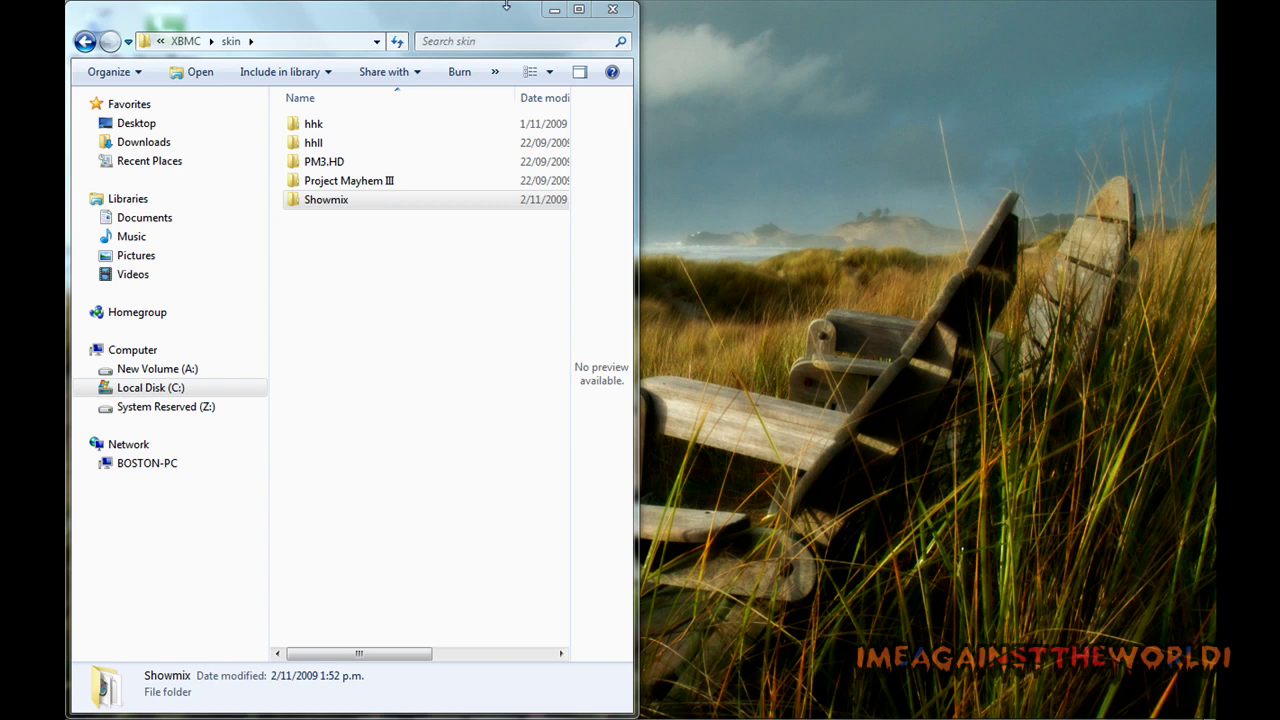
{"action": "left_click", "coordinate": [554, 10]}
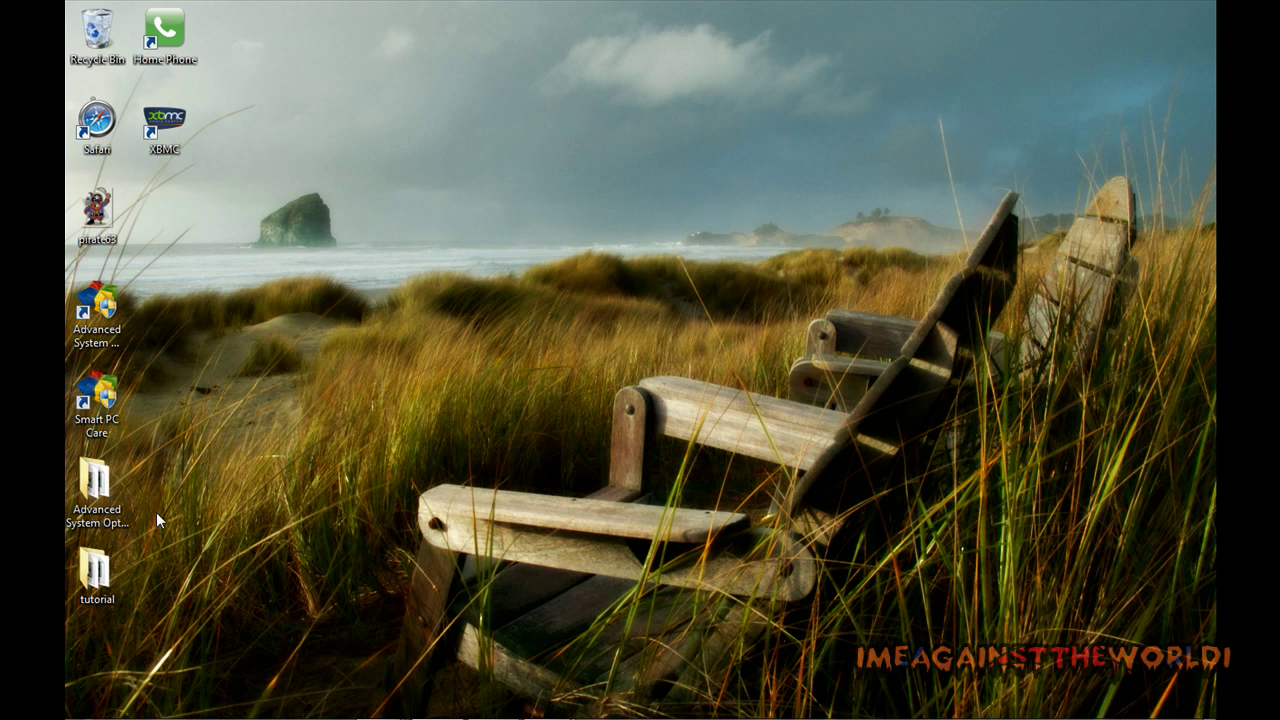
Open the XBMC\Backdrops folder on New Volume (A:) in a maximized file window.
{"action": "left_click", "coordinate": [88, 703]}
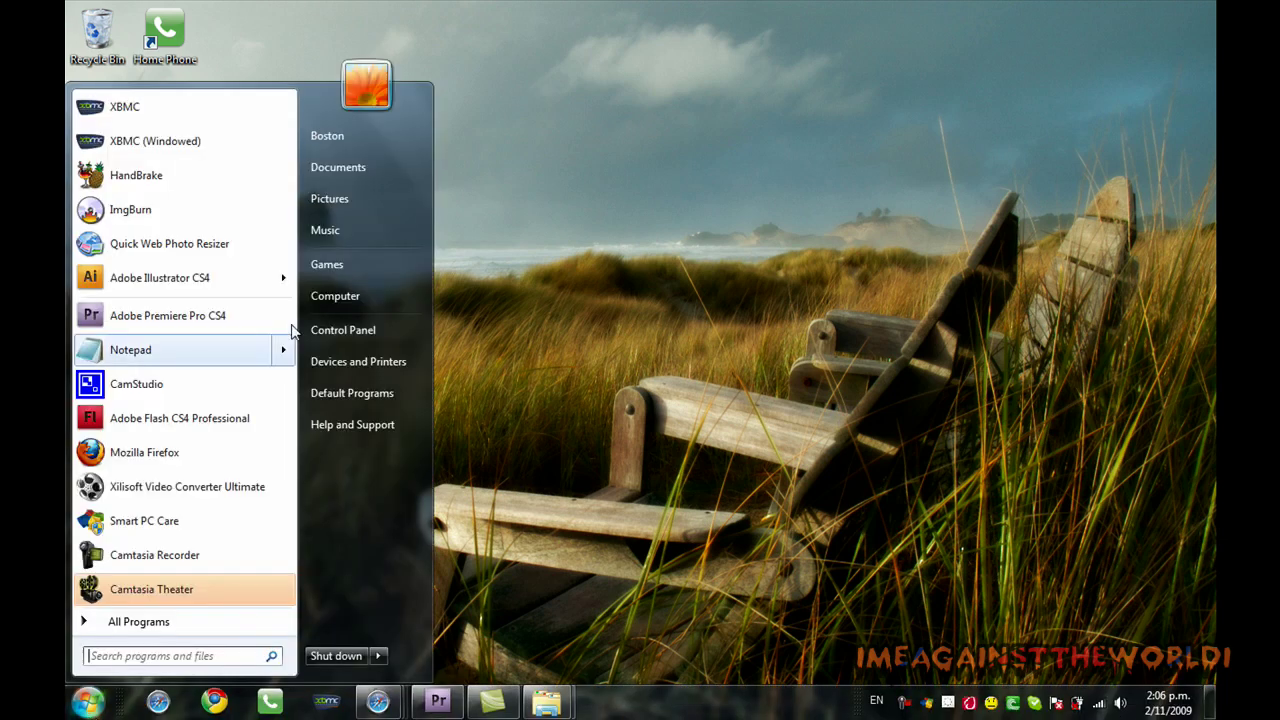
{"action": "left_click", "coordinate": [338, 299]}
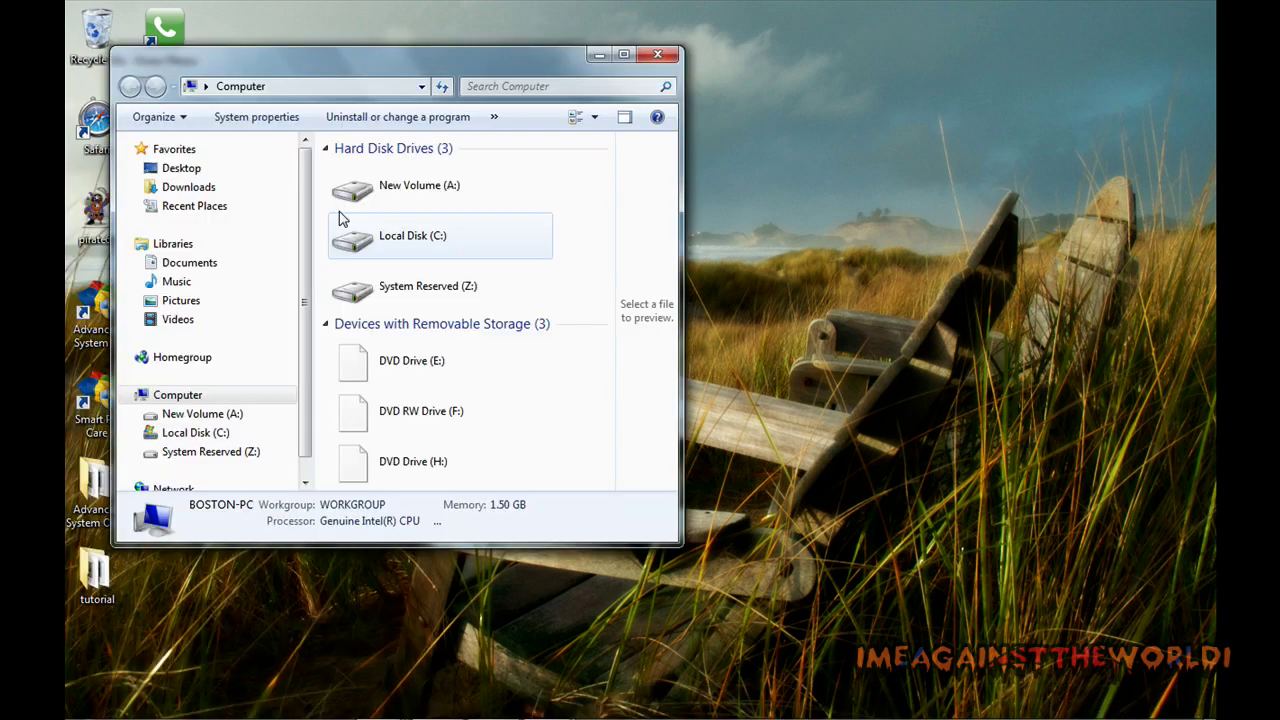
{"action": "left_click", "coordinate": [381, 192]}
{"action": "double_click", "coordinate": [381, 192]}
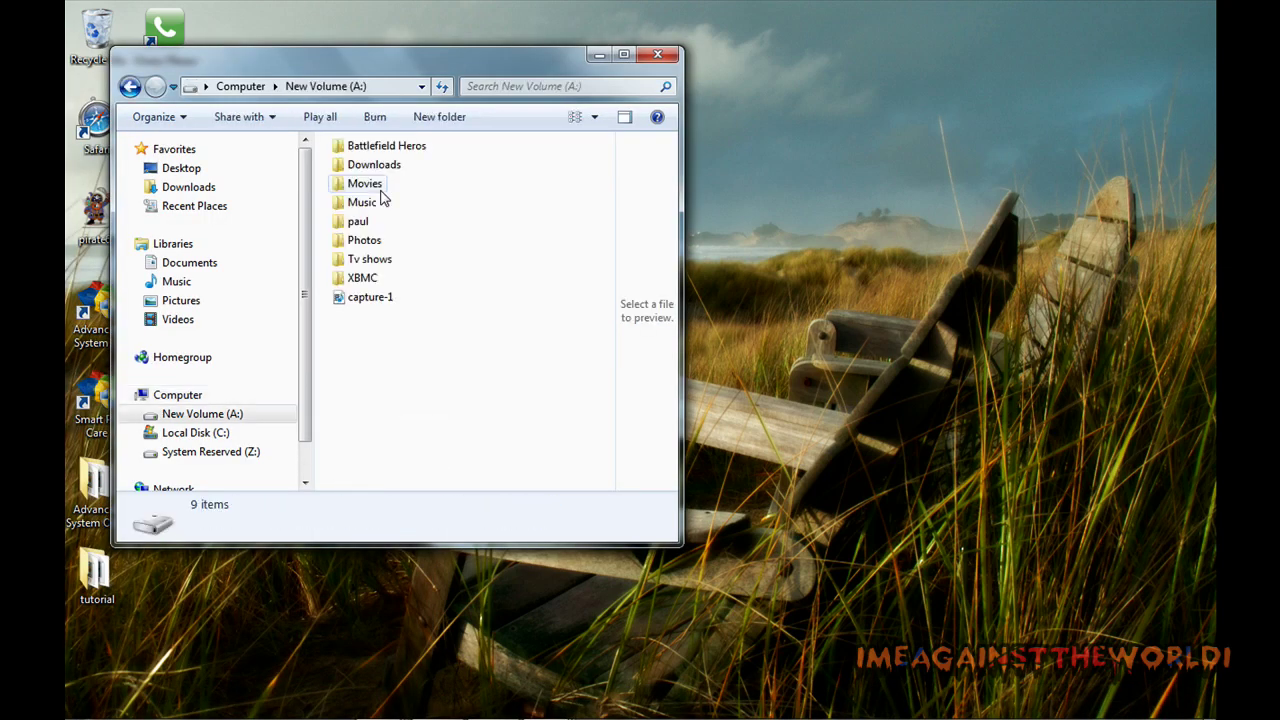
{"action": "double_click", "coordinate": [360, 278]}
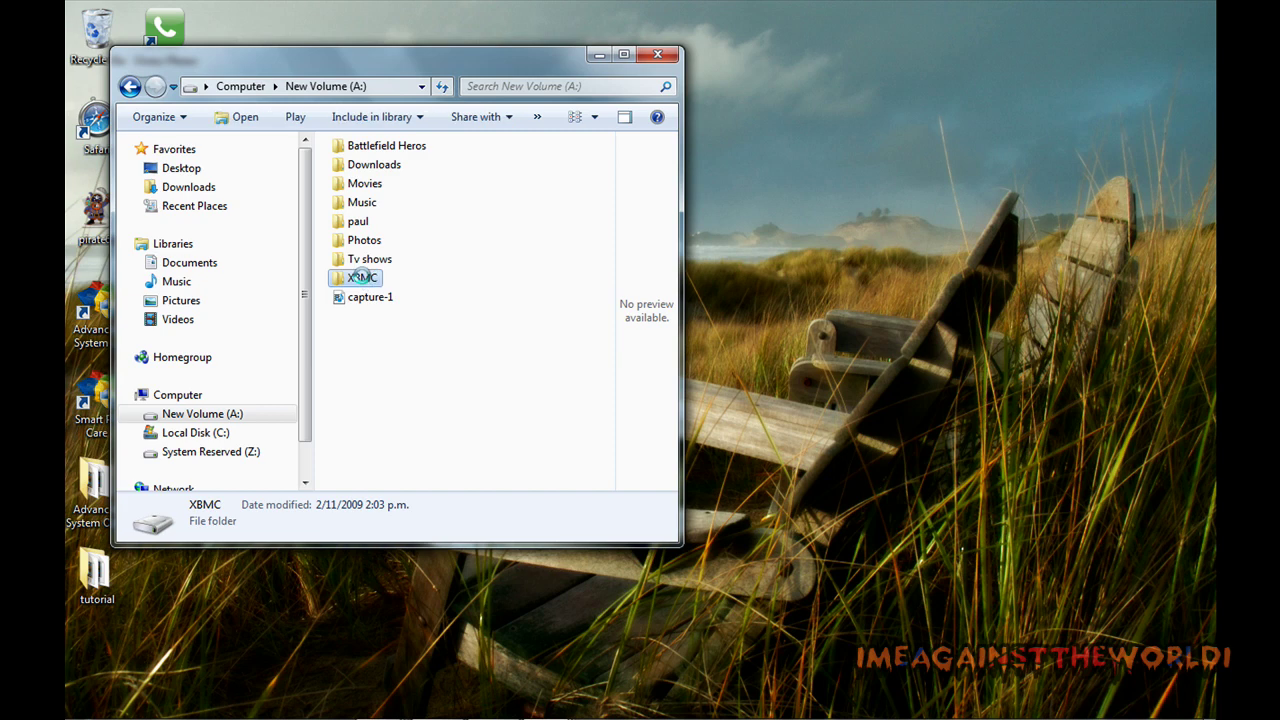
{"action": "left_click", "coordinate": [624, 55]}
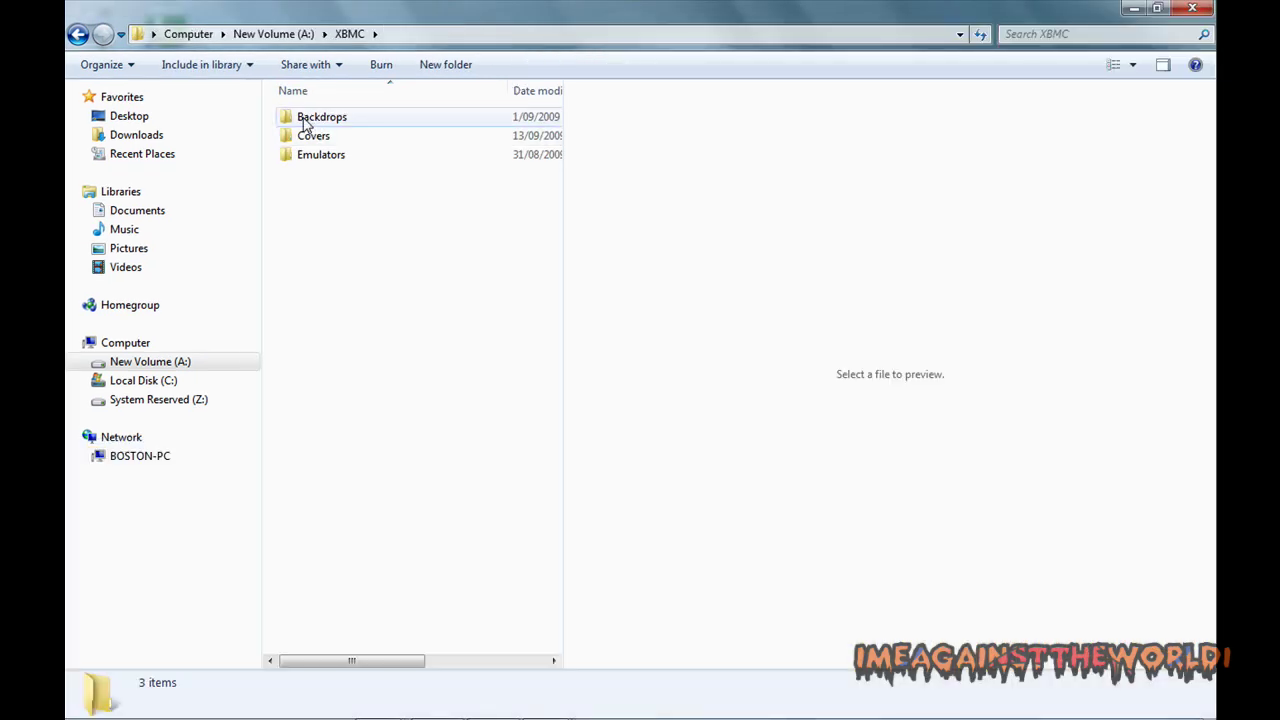
{"action": "double_click", "coordinate": [305, 121]}
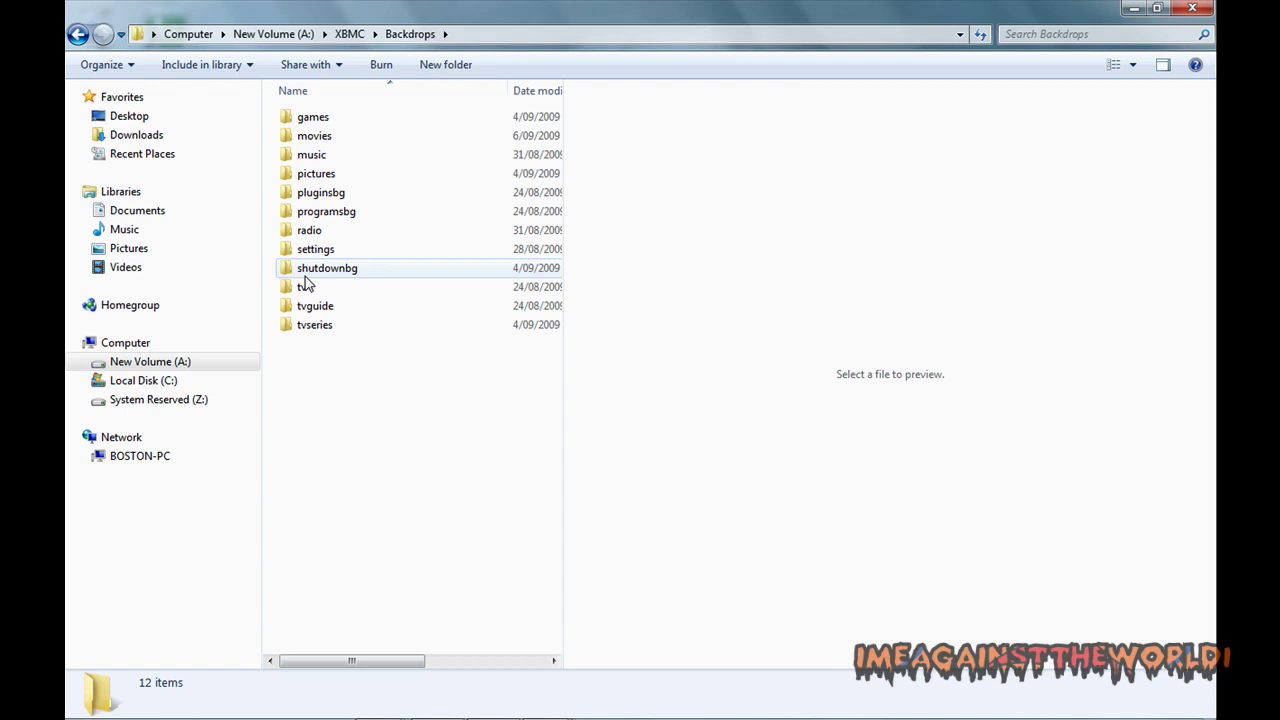
Open the movies backdrop folder, widen its file list, and preview the bekindrewind1080, escapefromnewyork1080 and darkknightb1080 images.
{"action": "left_click", "coordinate": [316, 140]}
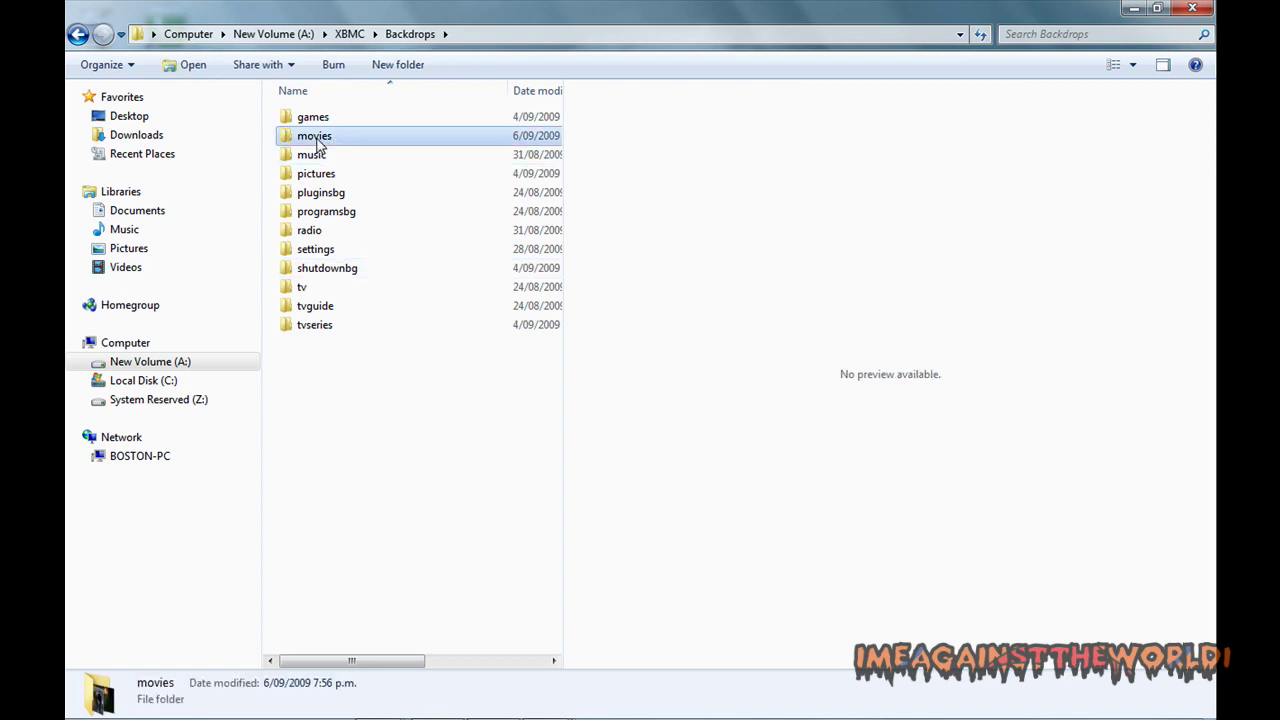
{"action": "double_click", "coordinate": [316, 140]}
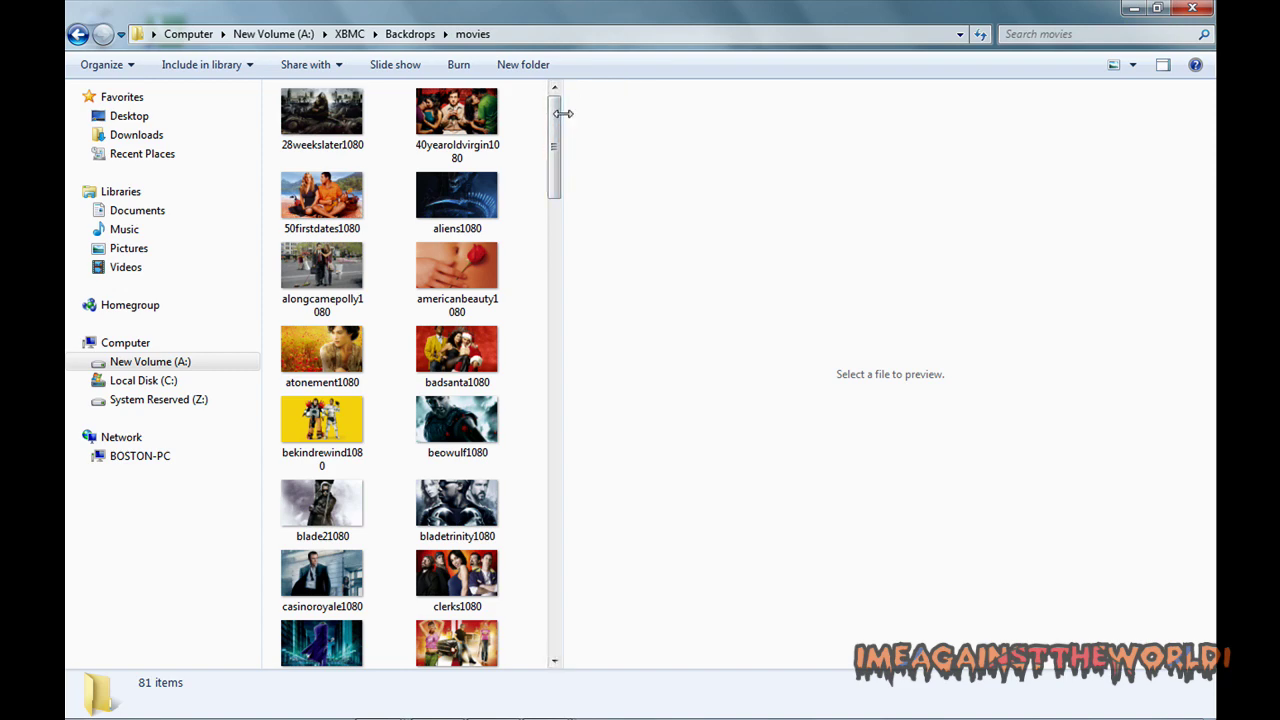
{"action": "left_click_drag", "start_coordinate": [563, 113], "coordinate": [822, 180]}
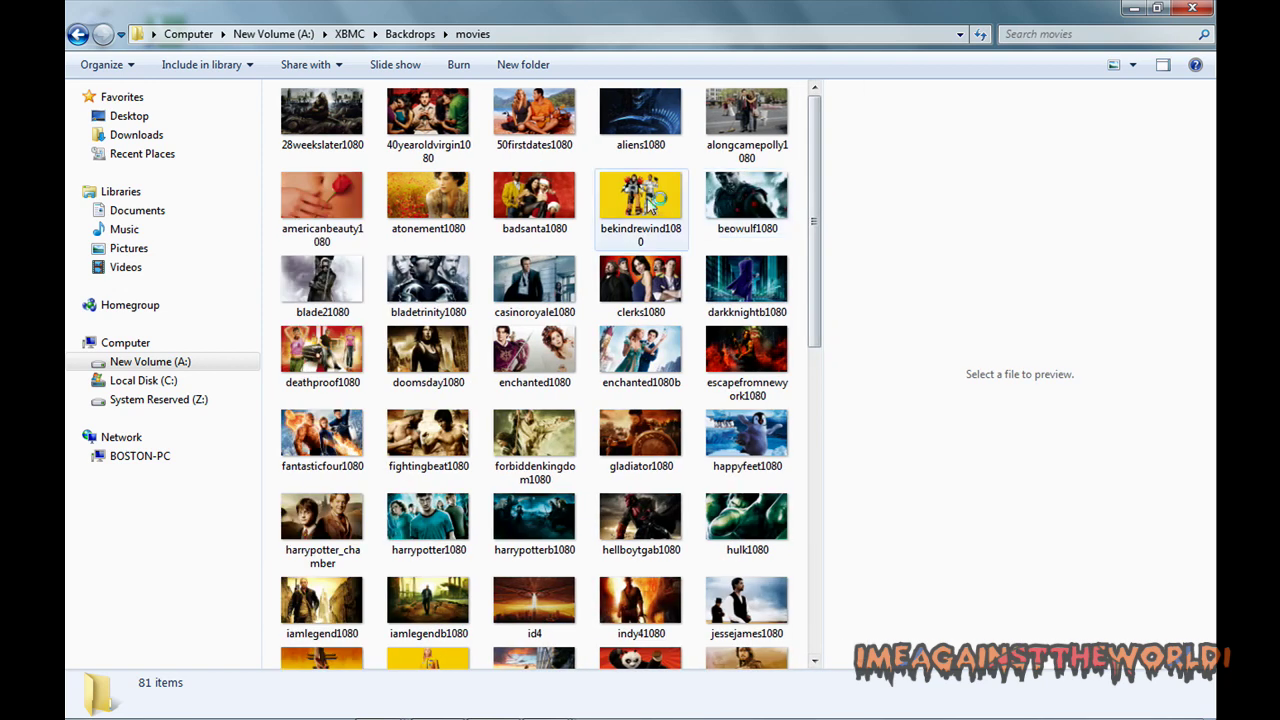
{"action": "left_click", "coordinate": [648, 203]}
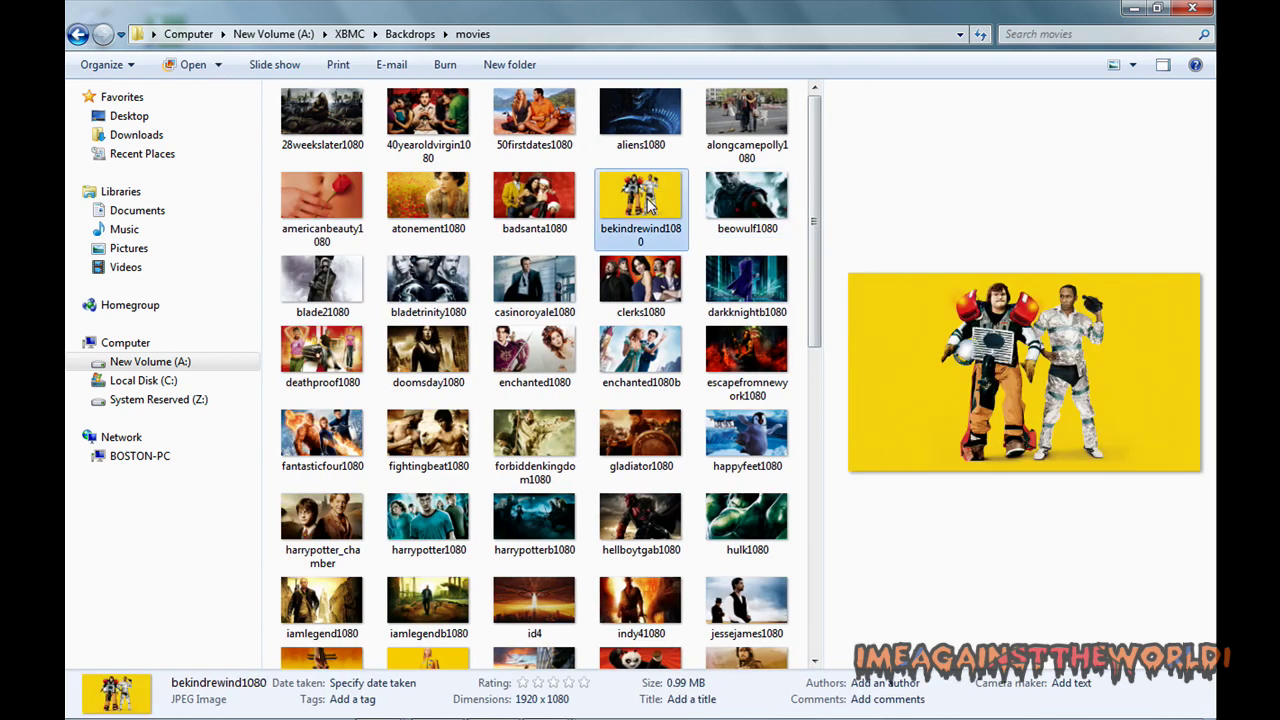
{"action": "left_click", "coordinate": [748, 366]}
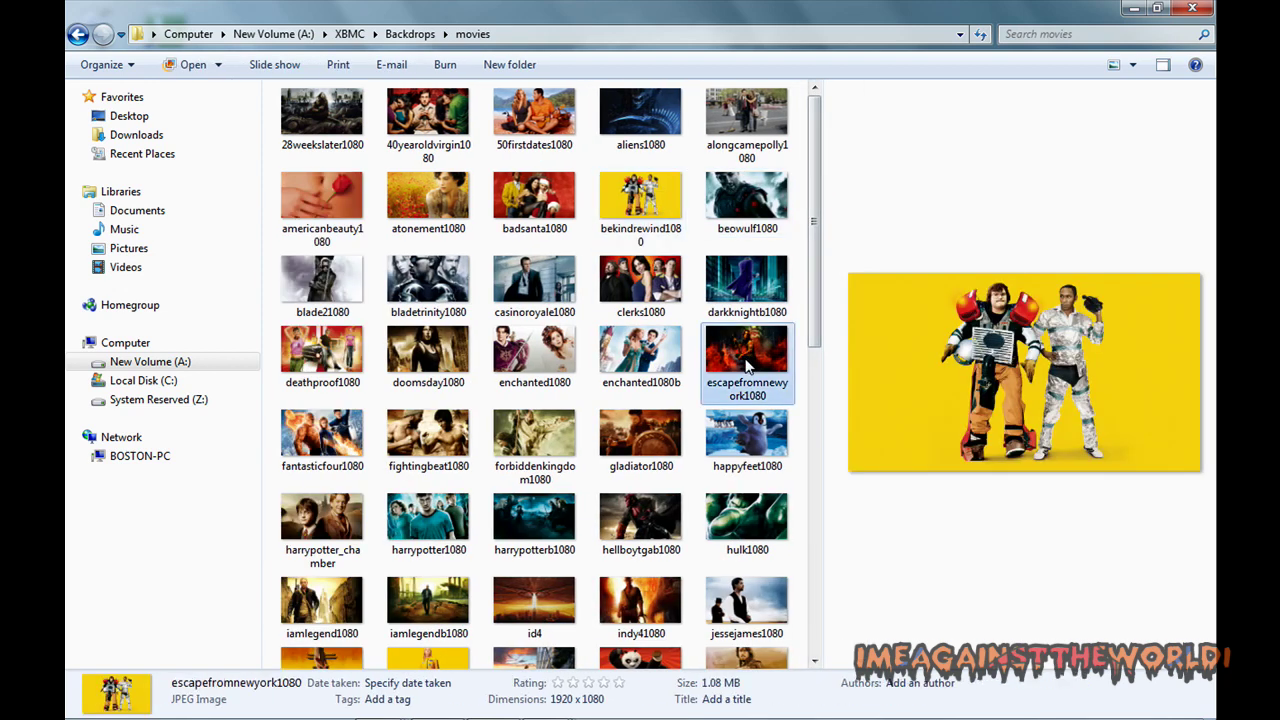
{"action": "left_click", "coordinate": [752, 312]}
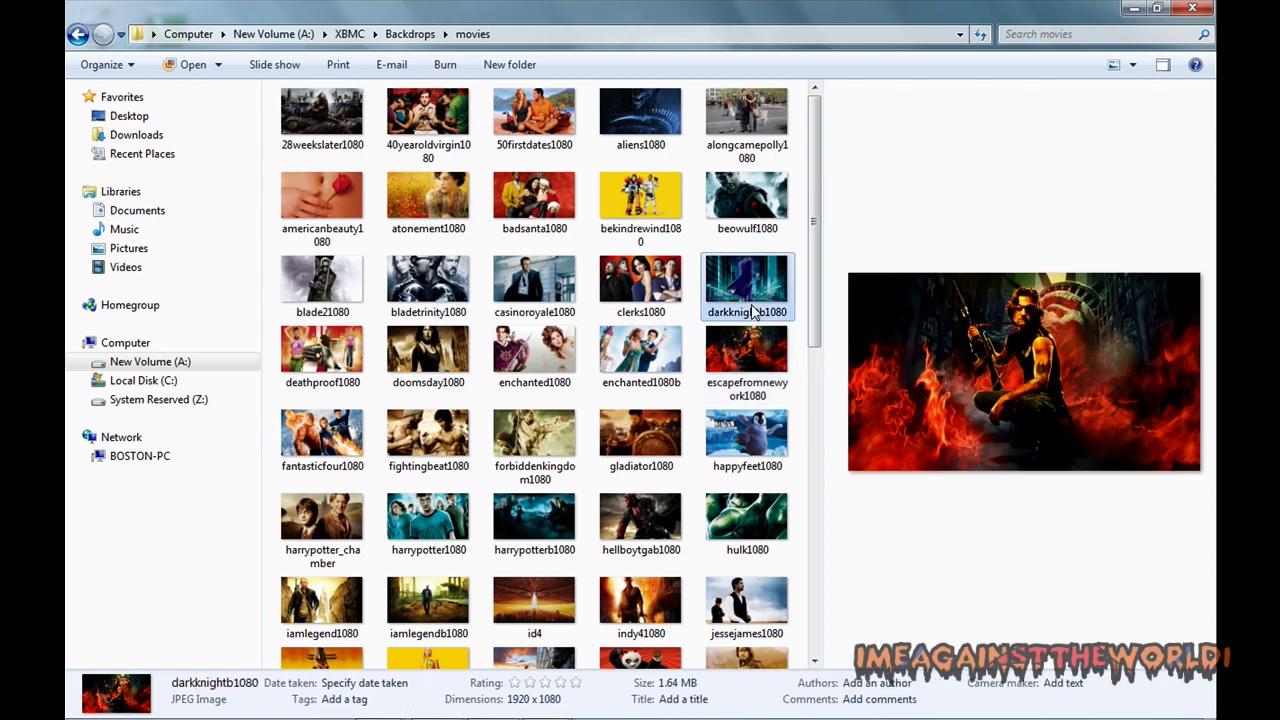
{"action": "left_click_drag", "start_coordinate": [816, 222], "coordinate": [805, 543]}
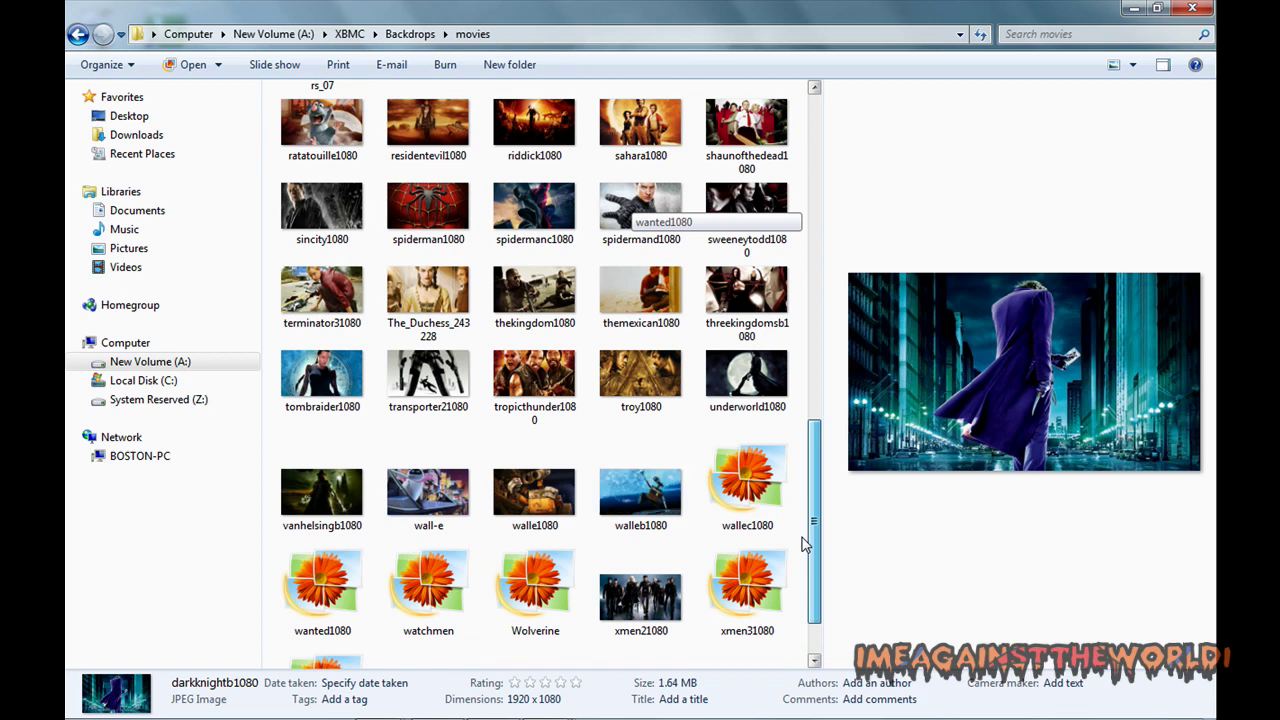
Look through the music and pictures backdrop folders, then close the file window.
{"action": "left_click", "coordinate": [77, 36]}
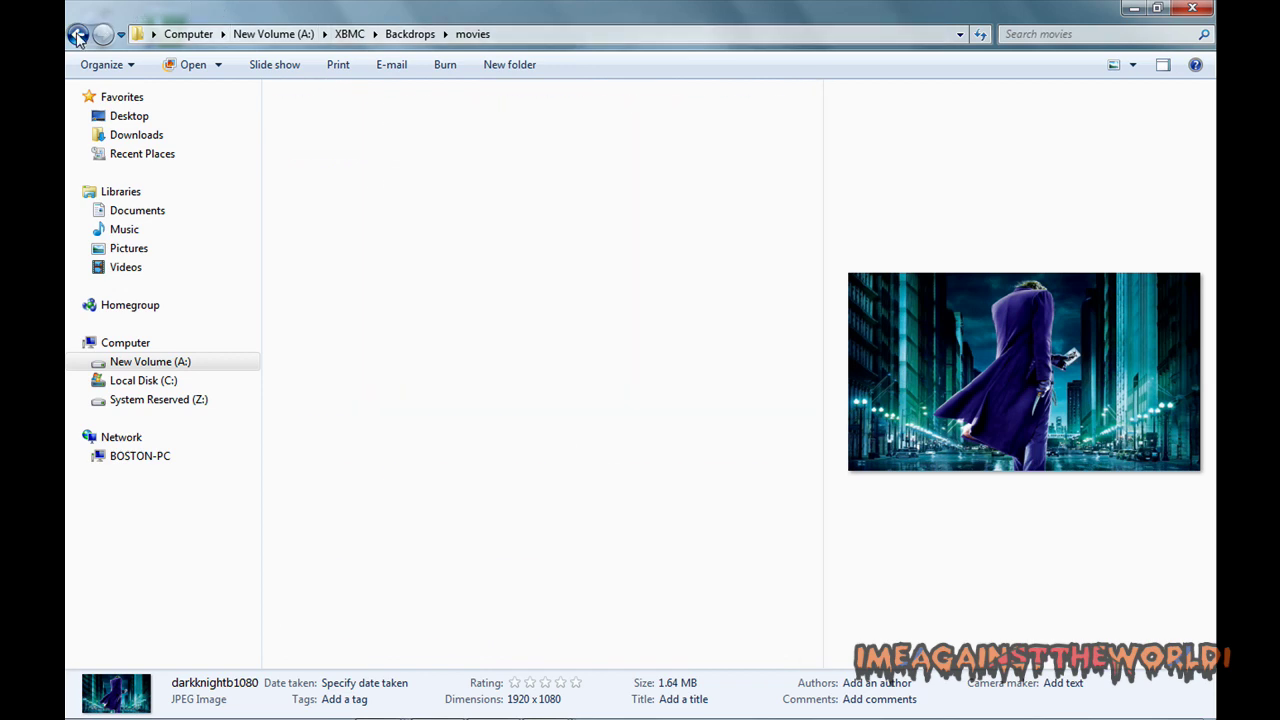
{"action": "double_click", "coordinate": [292, 153]}
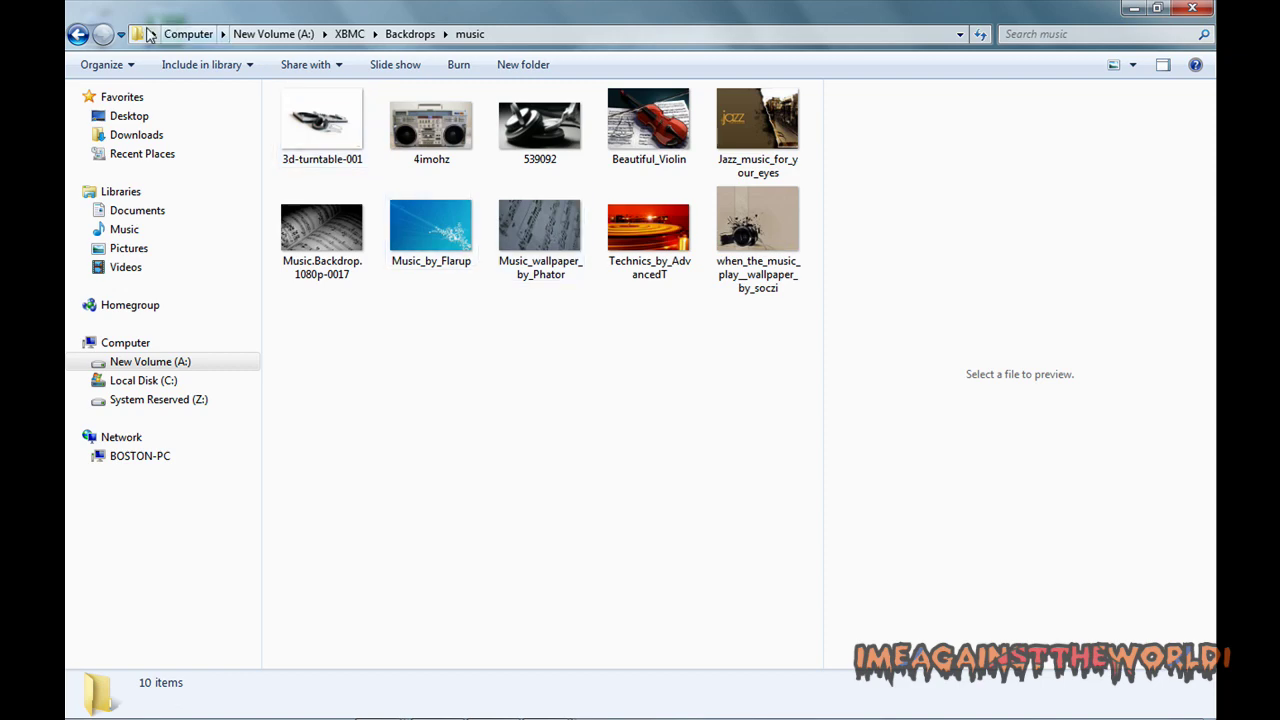
{"action": "left_click", "coordinate": [78, 35]}
{"action": "left_click", "coordinate": [315, 174]}
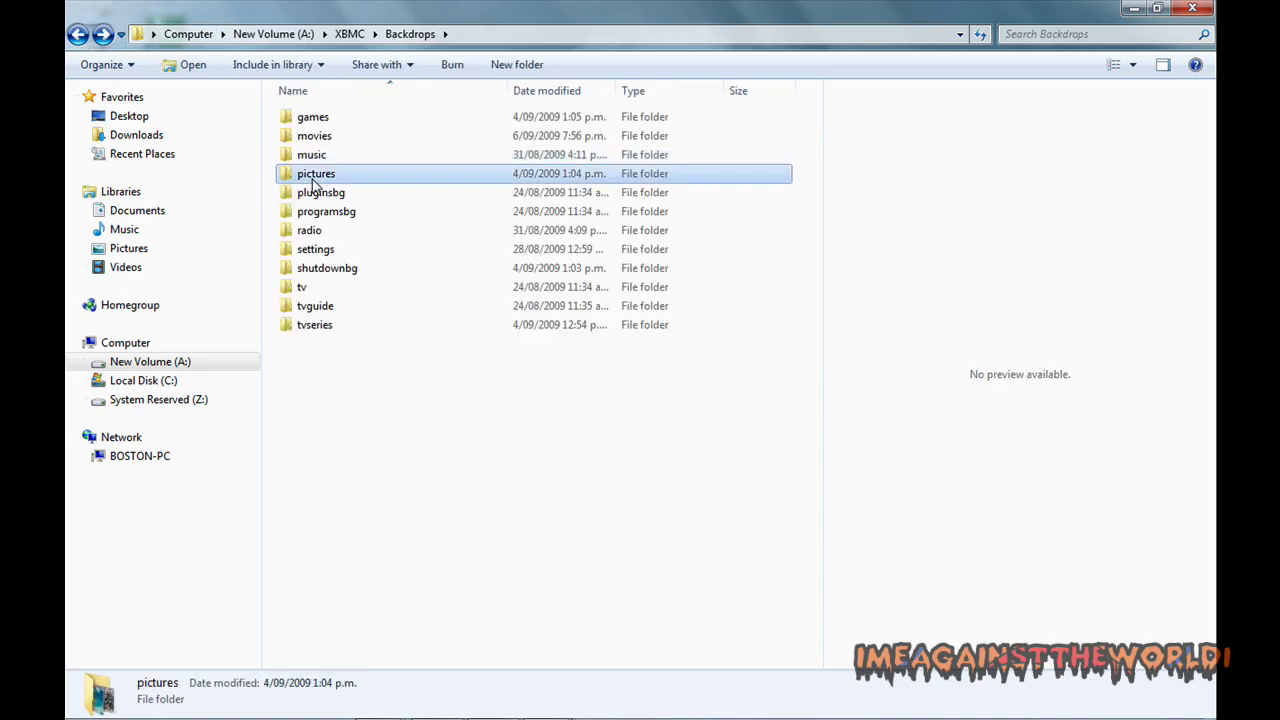
{"action": "double_click", "coordinate": [313, 178]}
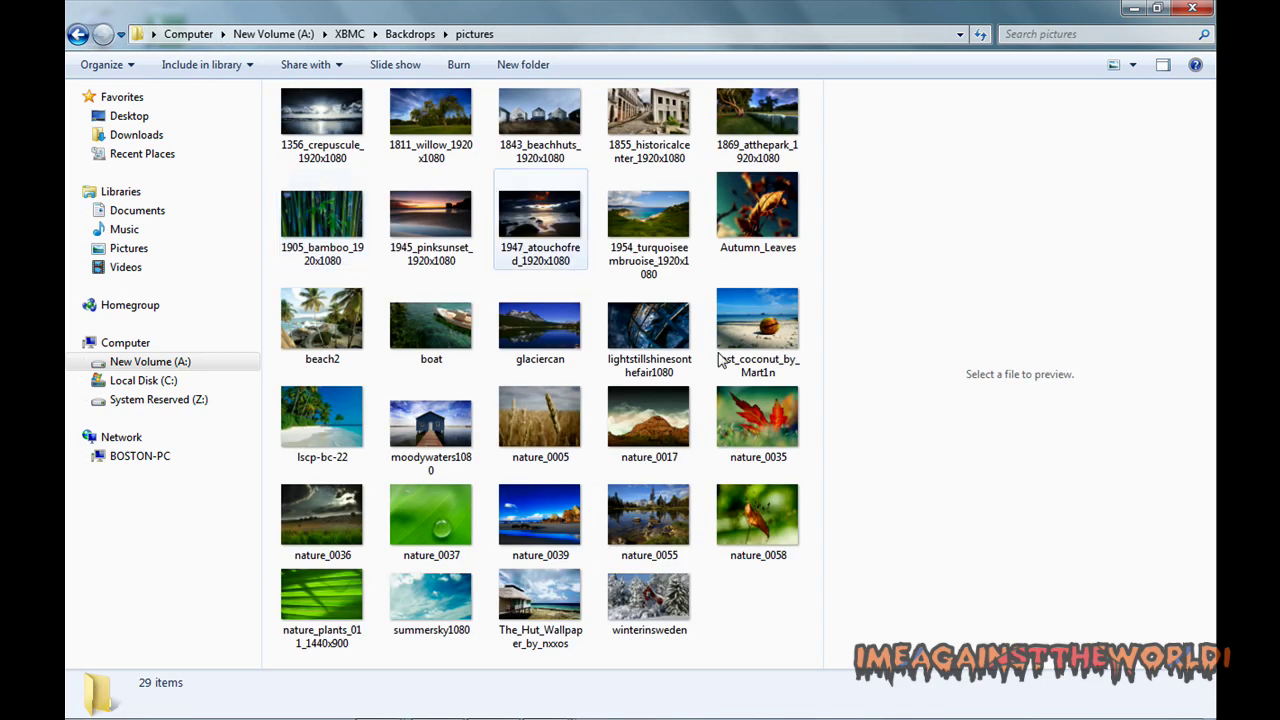
{"action": "left_click", "coordinate": [78, 35]}
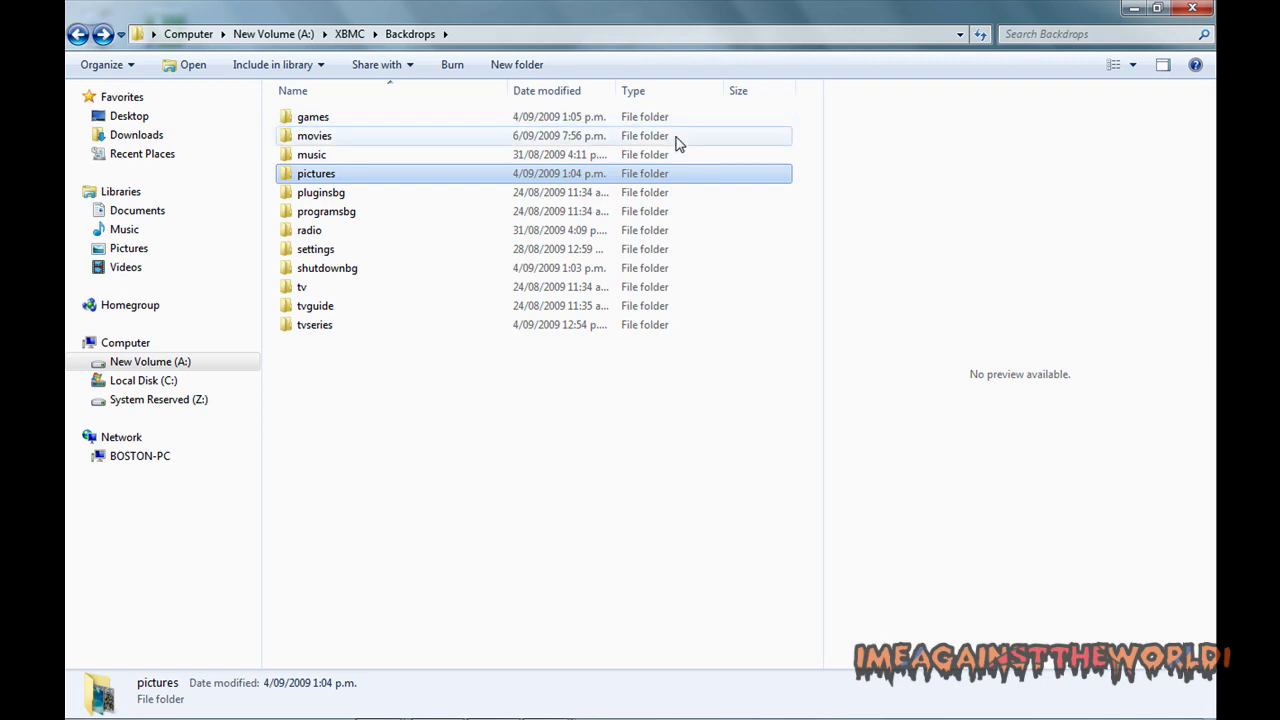
{"action": "left_click", "coordinate": [1187, 12]}
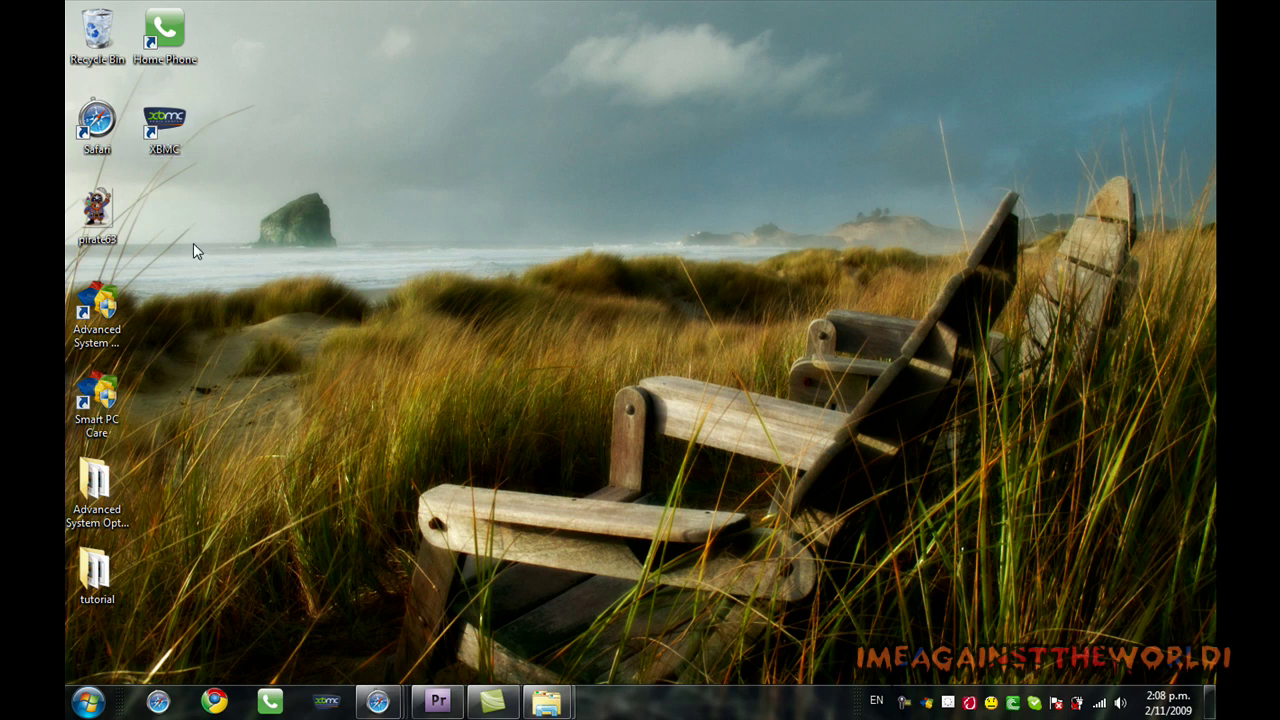
Launch XBMC from the desktop and open the Look & feel section of its Appearance settings.
{"action": "double_click", "coordinate": [158, 132]}
{"action": "double_click", "coordinate": [153, 128]}
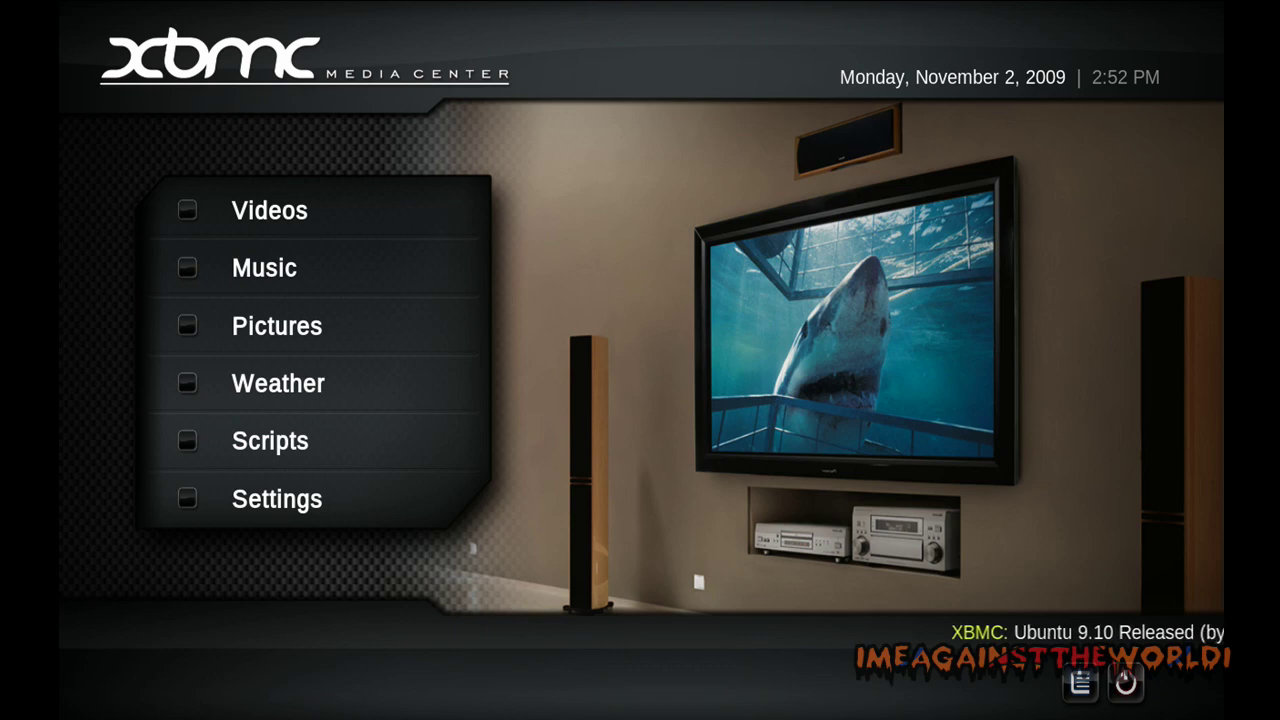
{"action": "key", "text": "Down"}
{"action": "key", "text": "Down"}
{"action": "key", "text": "Down"}
{"action": "key", "text": "Down"}
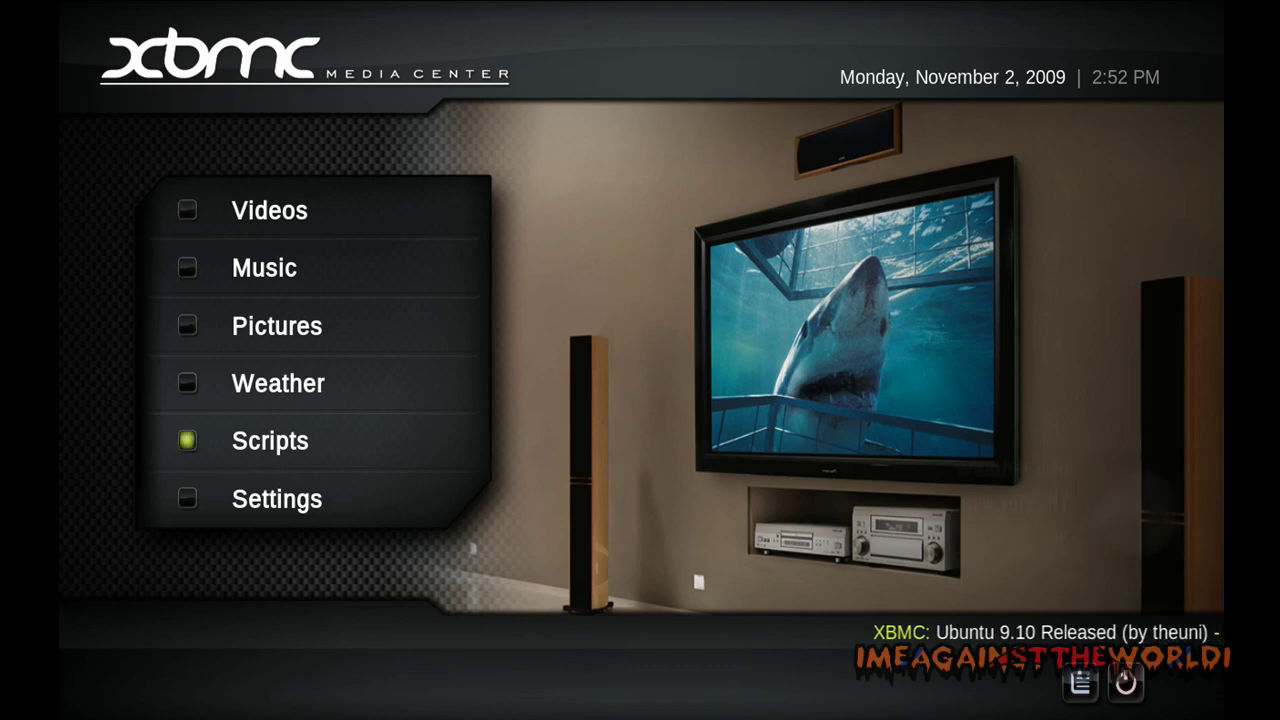
{"action": "key", "text": "Down"}
{"action": "key", "text": "Return"}
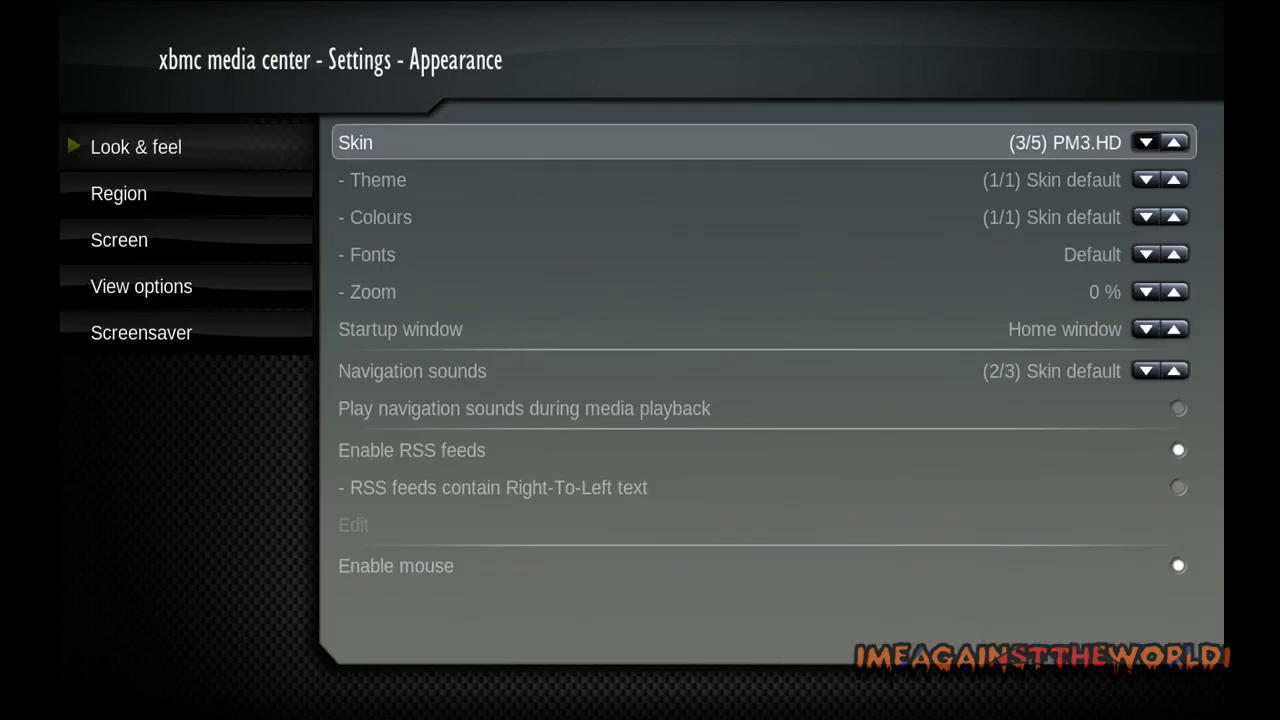
Change the XBMC skin to Showmix.
{"action": "key", "text": "Left"}
{"action": "key", "text": "Left"}
{"action": "key", "text": "Left"}
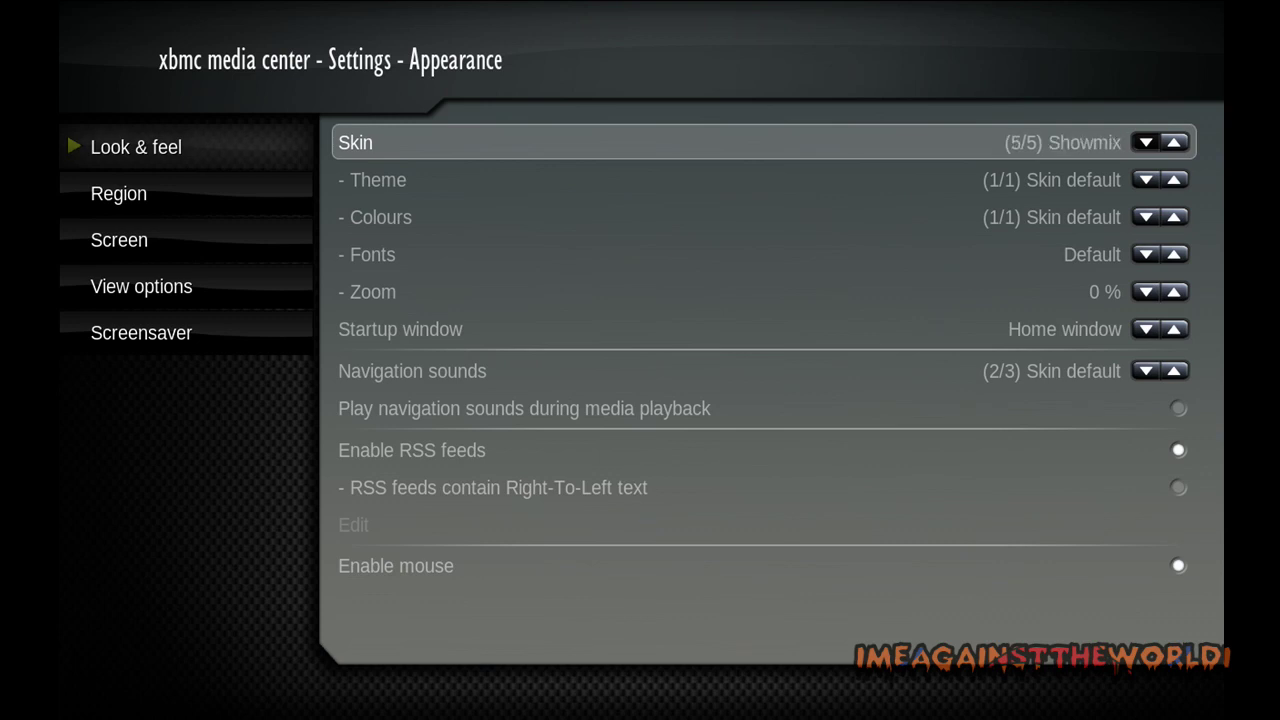